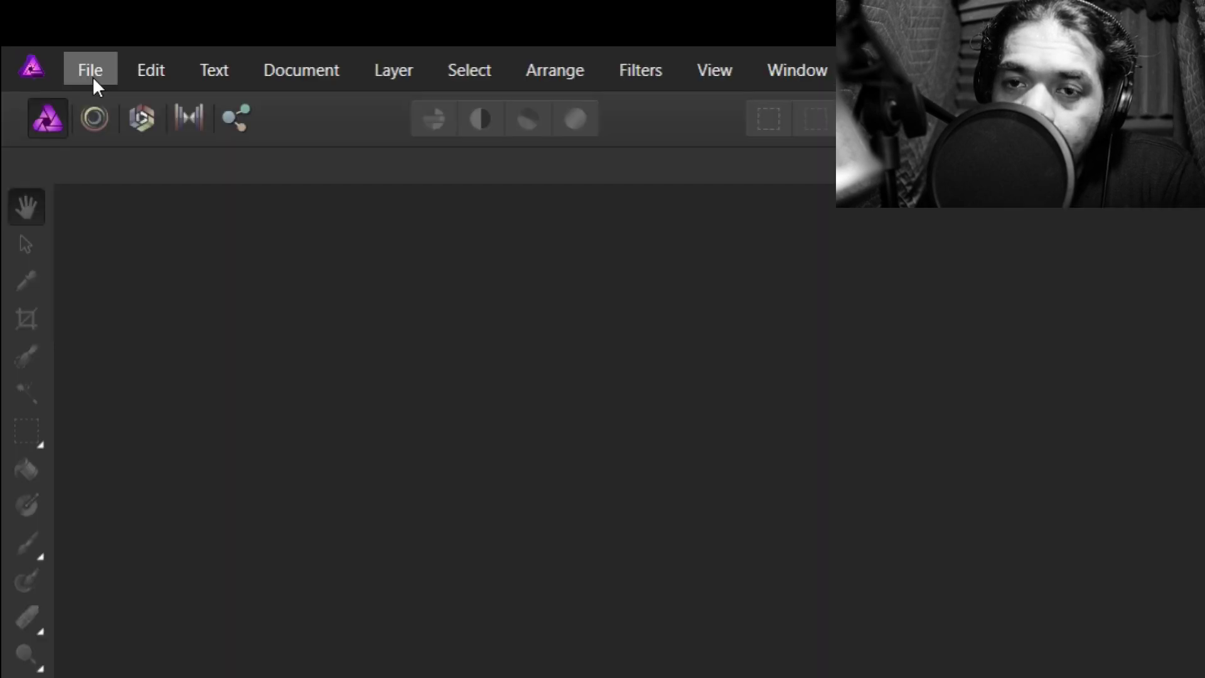
# - Open the New HDR Merge dialog from the File menu
pyautogui.click(92, 76)
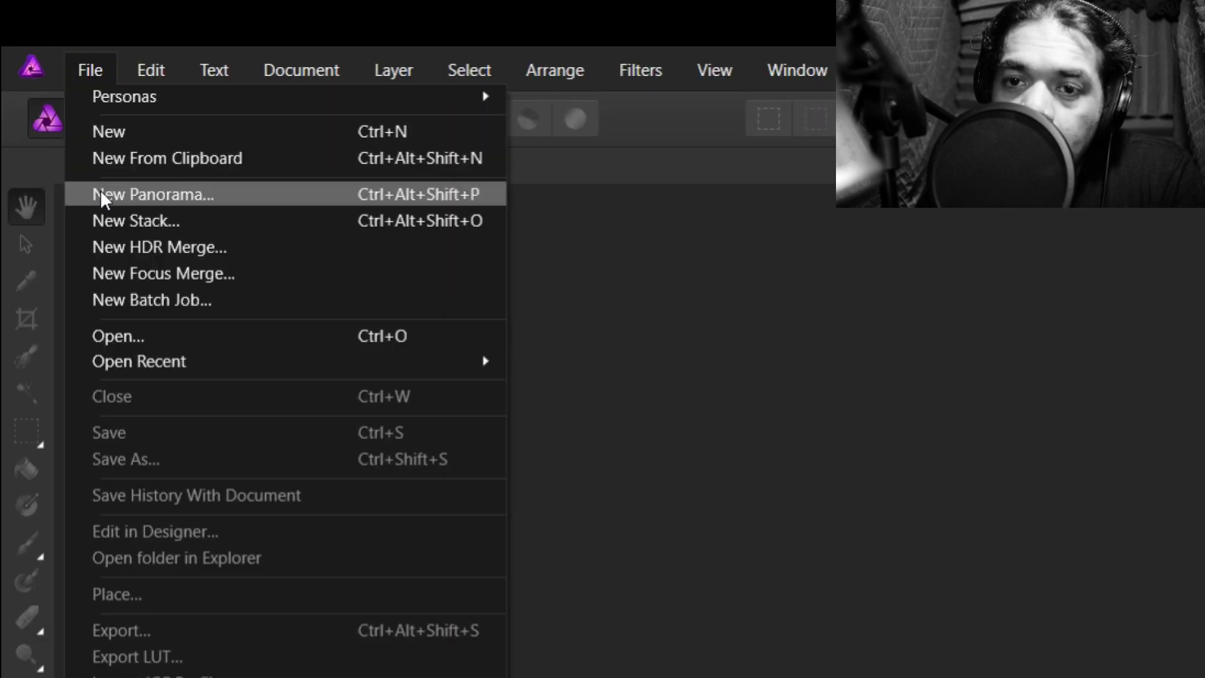
pyautogui.click(115, 249)
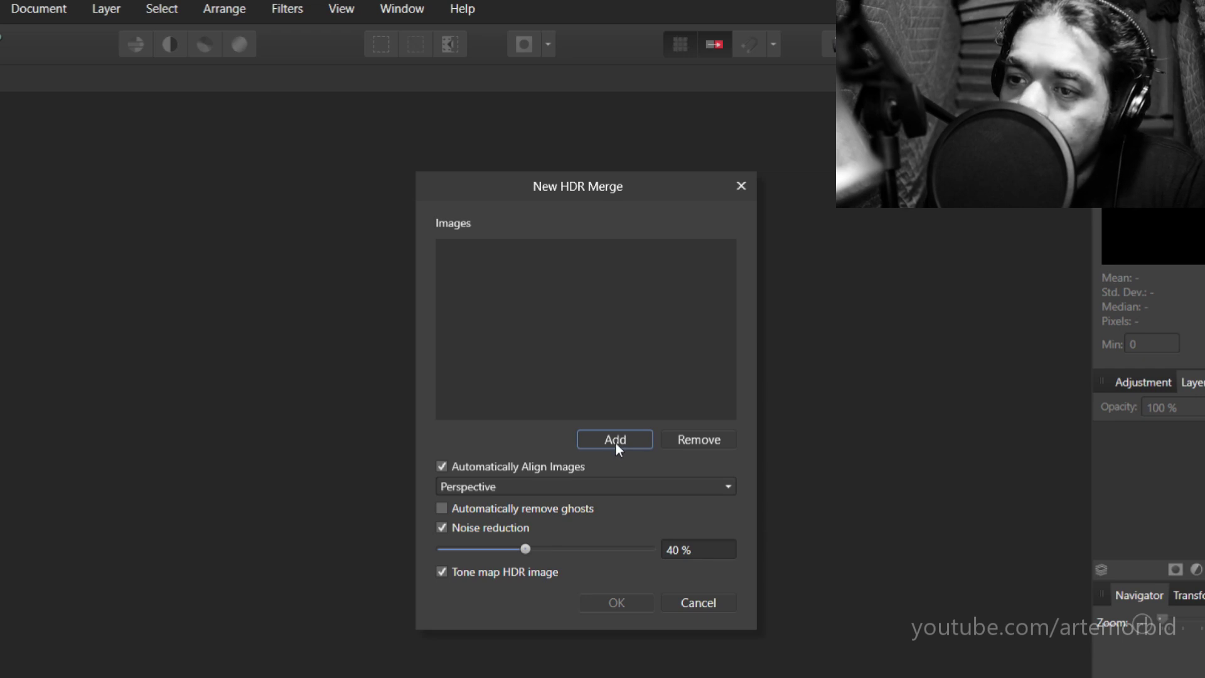
# - Add exposures IMG_9786 through IMG_9788 to the HDR merge's image list
pyautogui.click(616, 440)
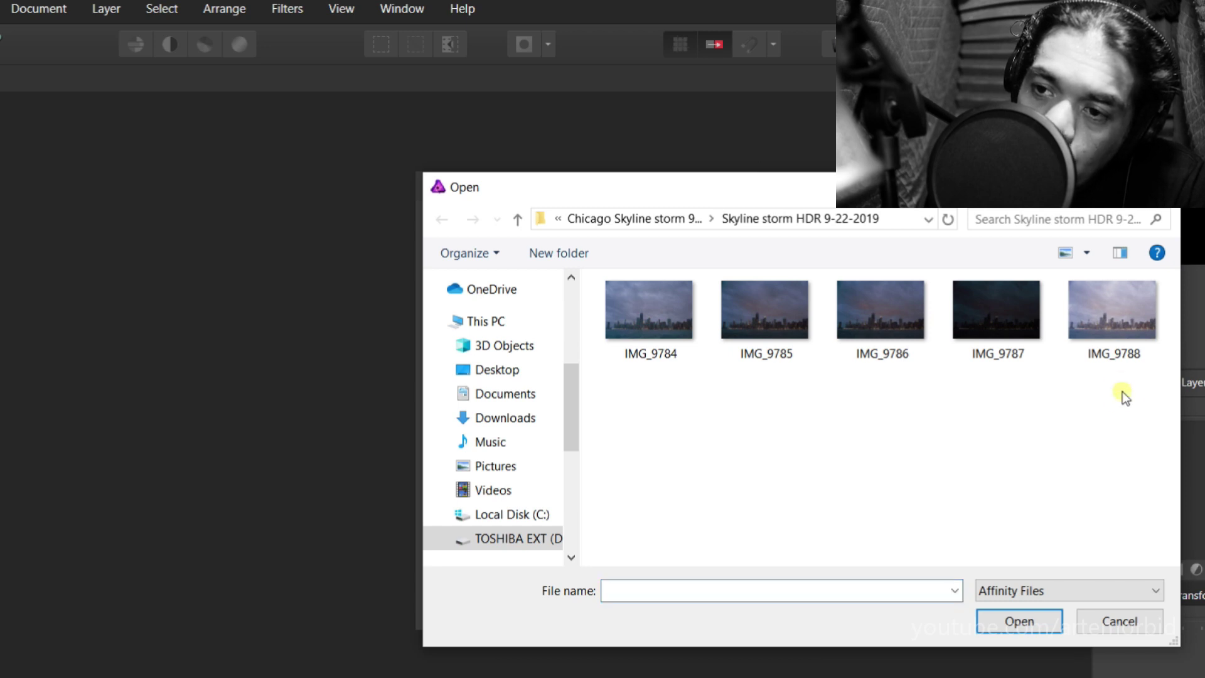
pyautogui.moveTo(1122, 390); pyautogui.dragTo(895, 313)
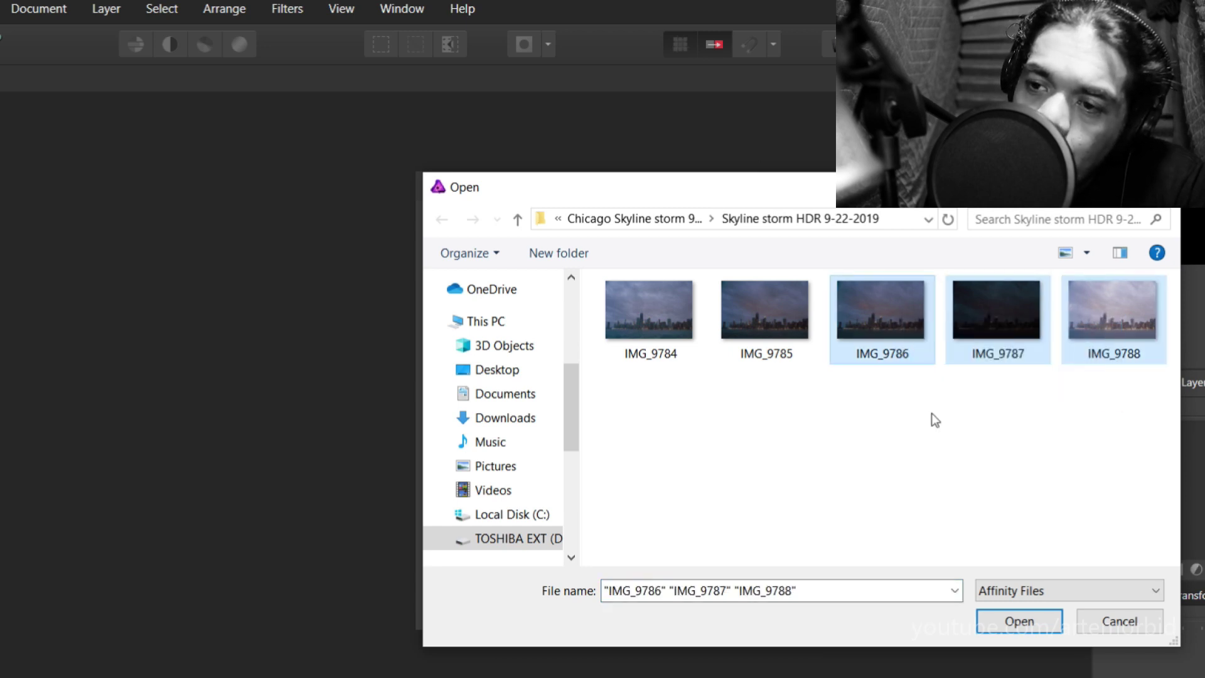
pyautogui.click(1020, 623)
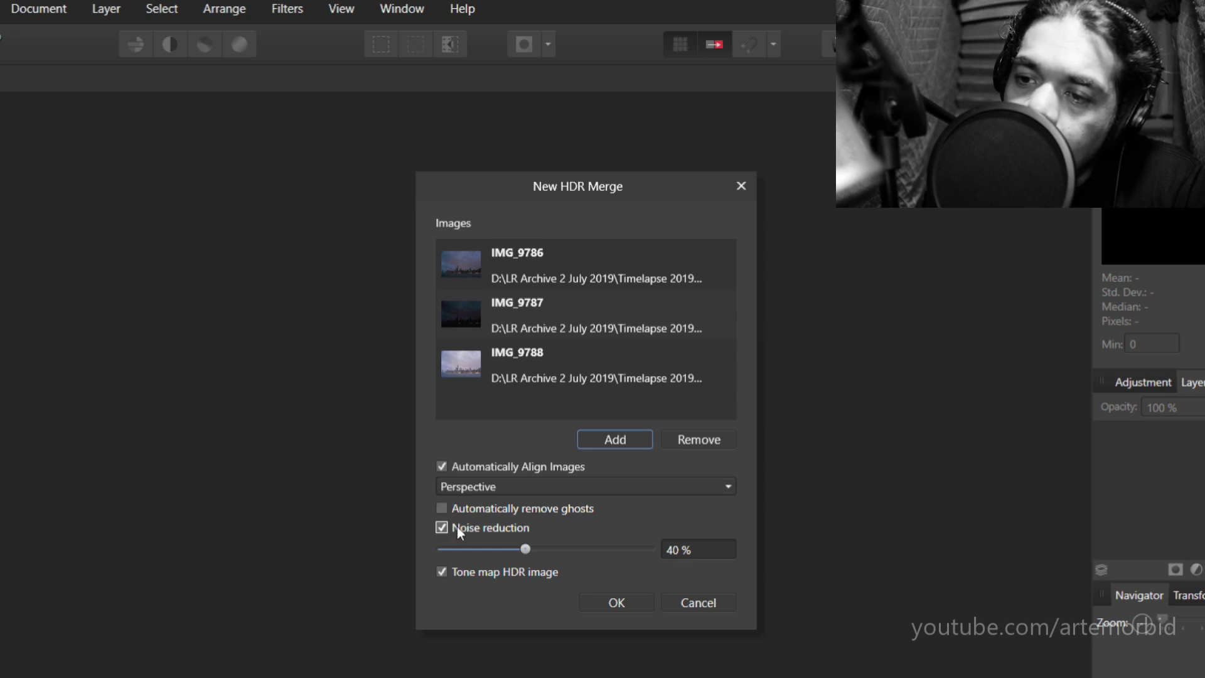
# - Enable 'Automatically remove ghosts' in the New HDR Merge options
pyautogui.click(442, 509)
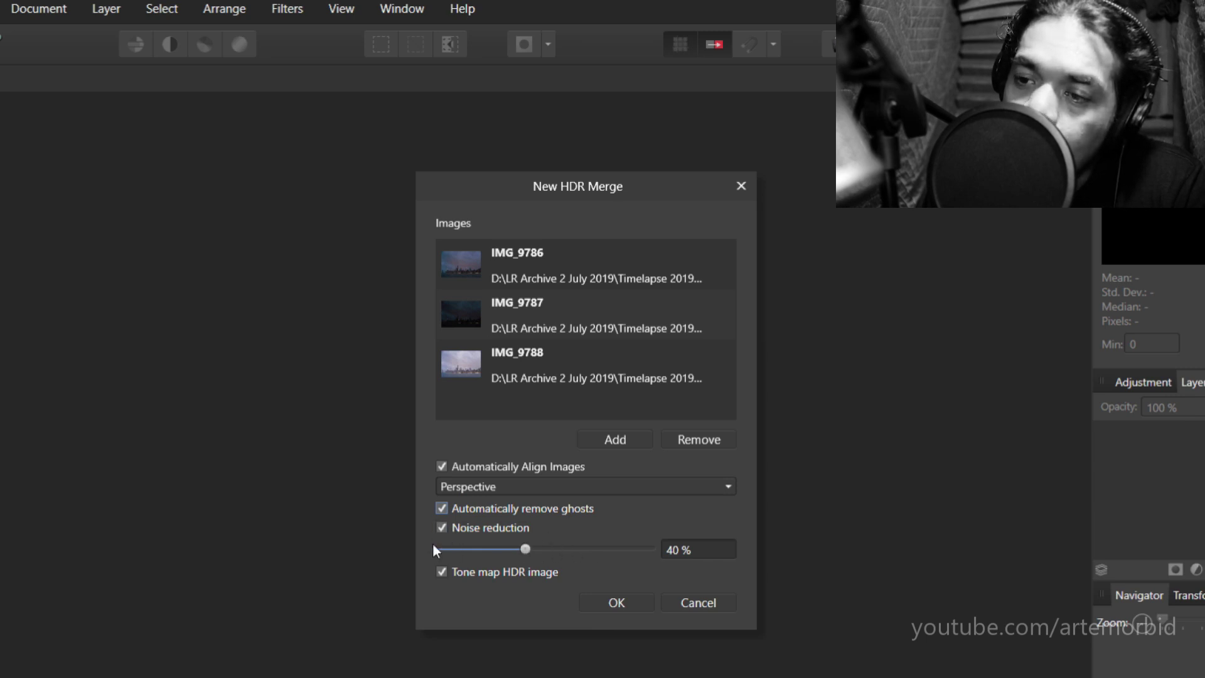
pyautogui.click(456, 312)
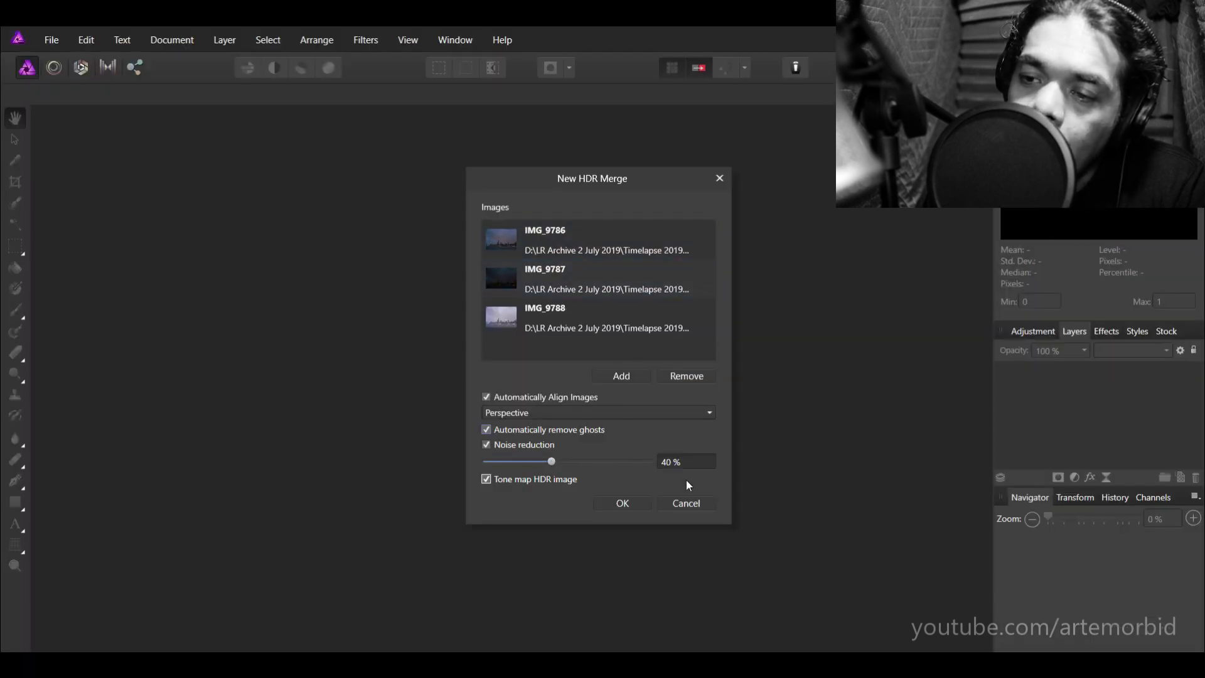
# - Run the HDR merge with alignment, ghost removal and 40% noise reduction
pyautogui.click(637, 504)
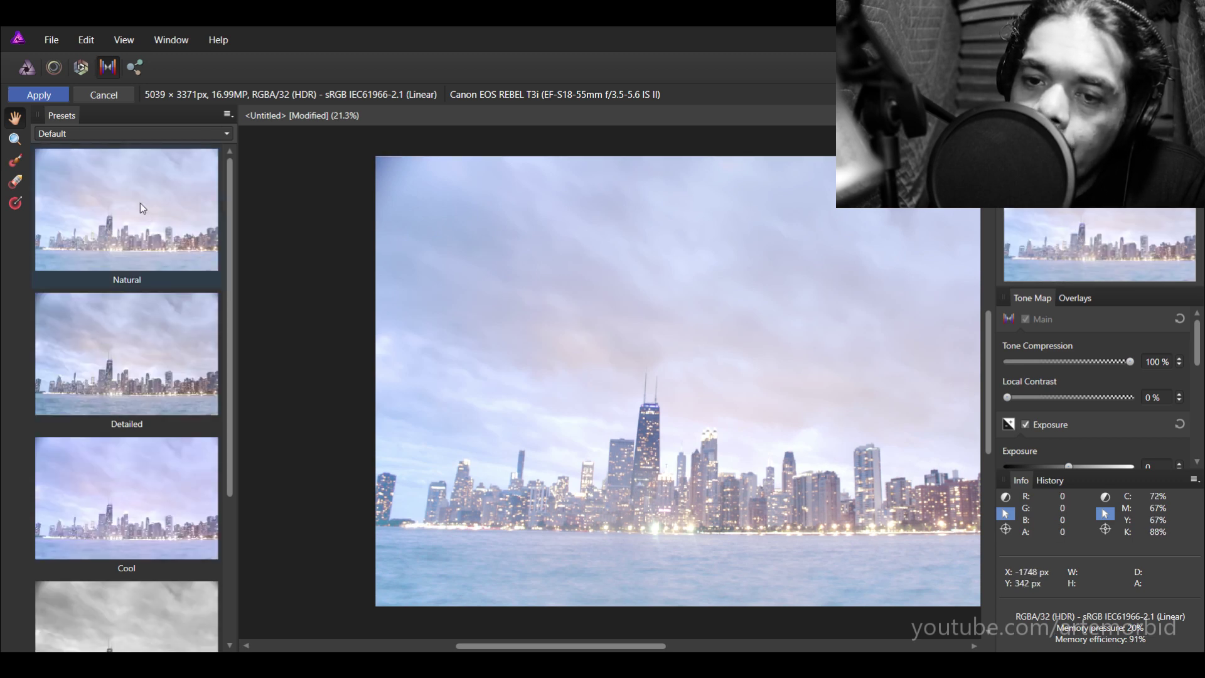
# - Apply High contrast black and white with tone compression 58%, local contrast 79%, blackpoint 3%
pyautogui.click(168, 627)
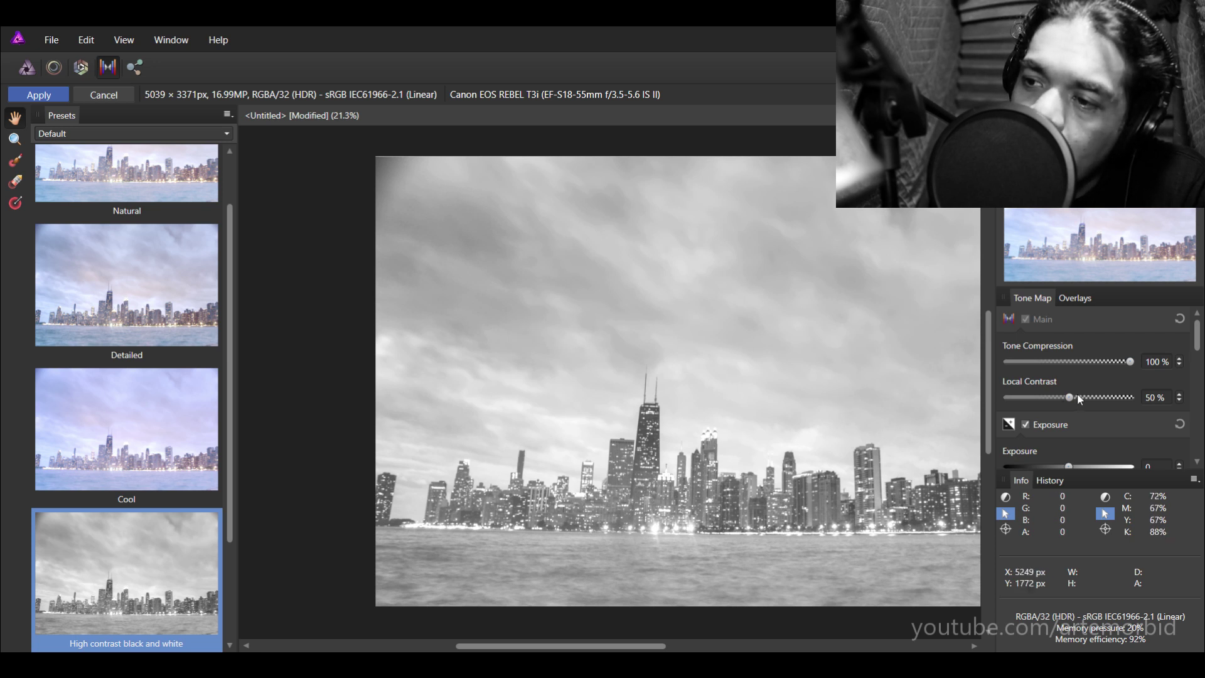
pyautogui.moveTo(1131, 362); pyautogui.dragTo(1078, 367)
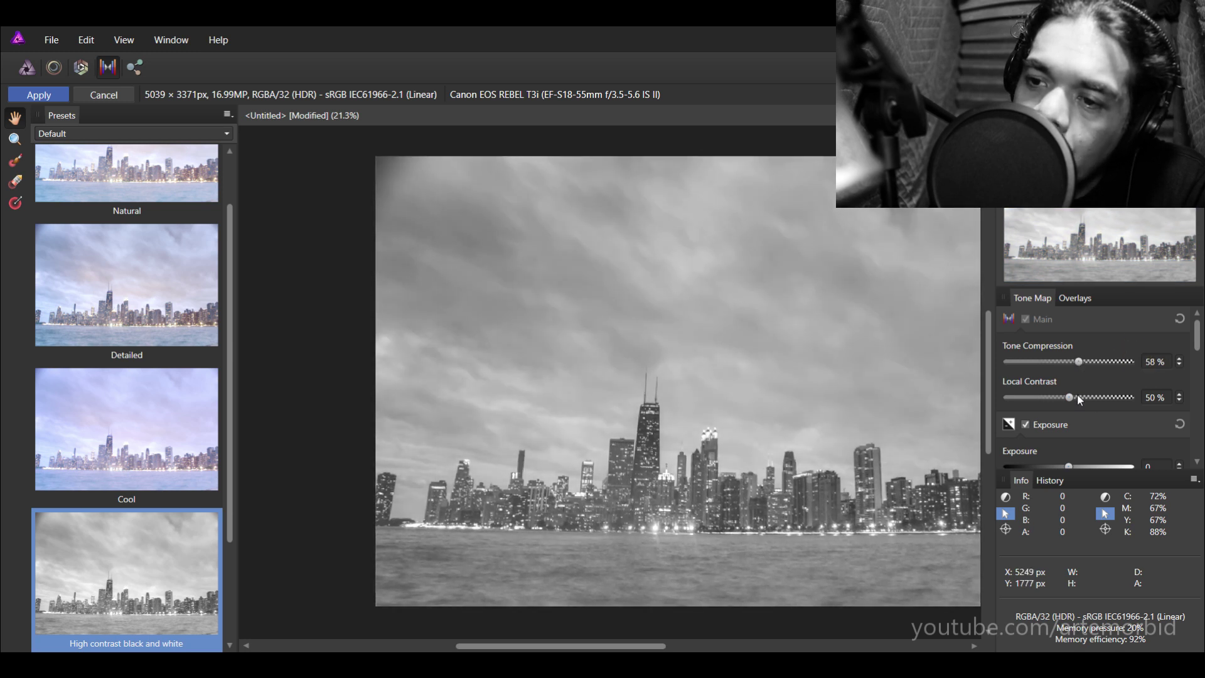
pyautogui.moveTo(1070, 397); pyautogui.dragTo(1105, 401)
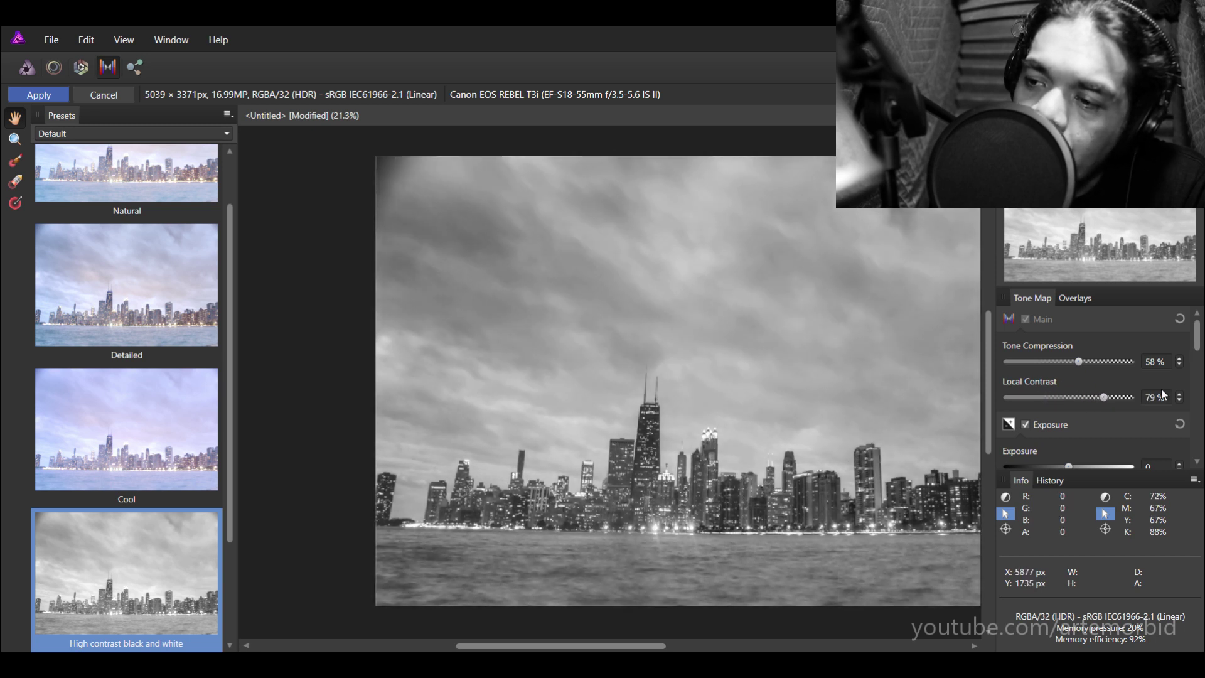
pyautogui.scroll(-2, 1109, 460)
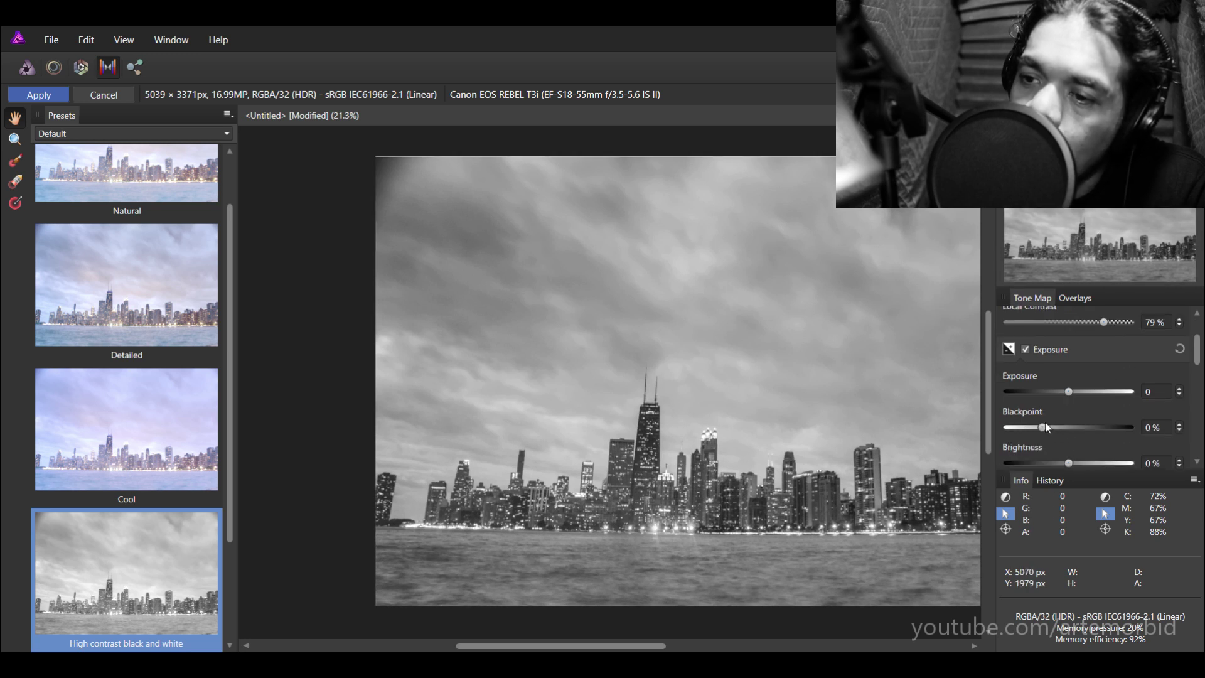
pyautogui.moveTo(1042, 427); pyautogui.dragTo(1053, 433)
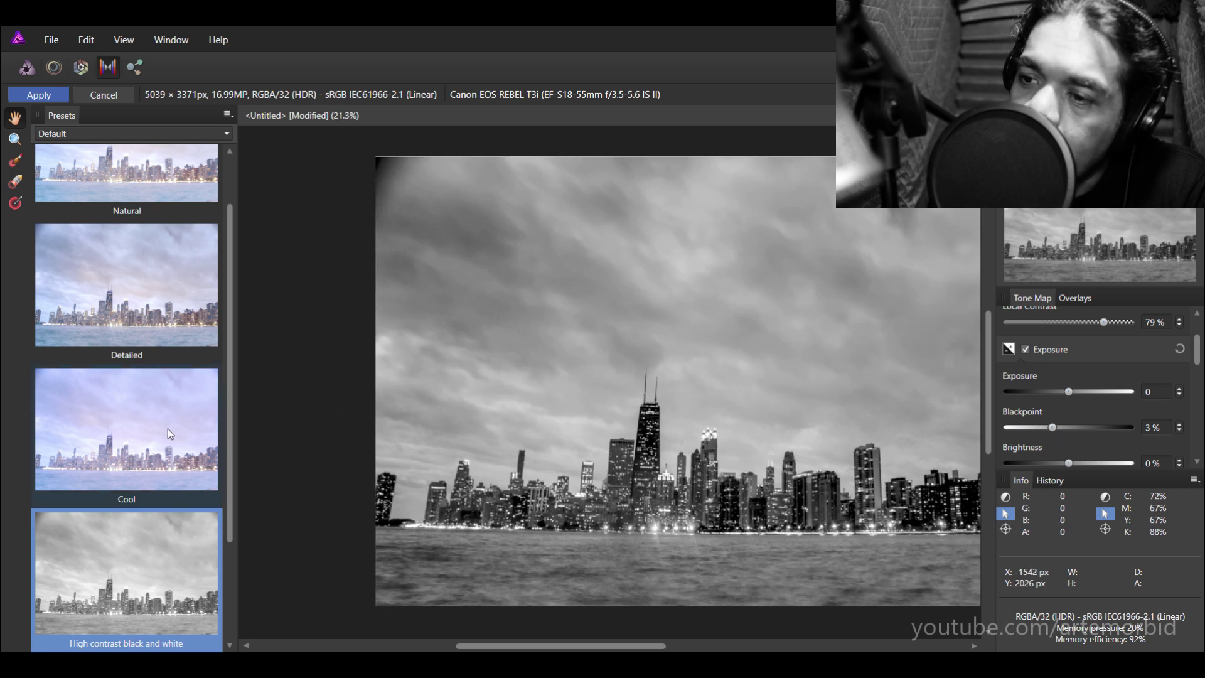
pyautogui.scroll(-3, 168, 430)
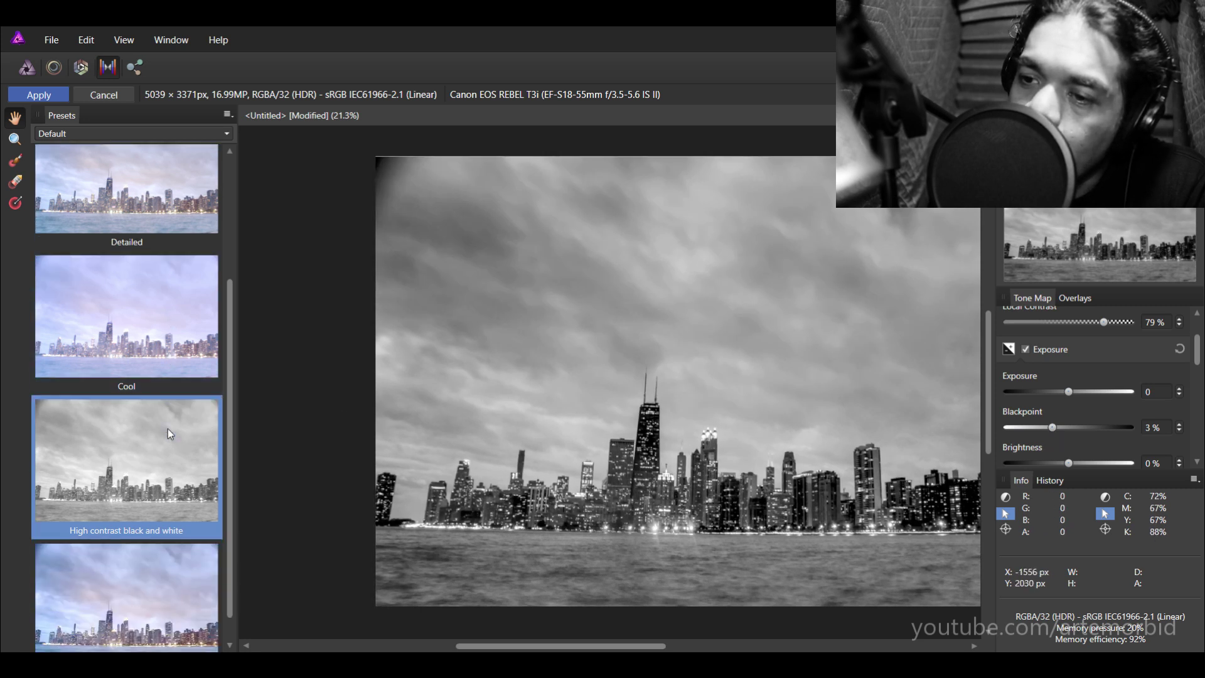
# - Apply the Dramatic preset with exposure -0.378, blackpoint 8% and brightness 2%
pyautogui.click(176, 569)
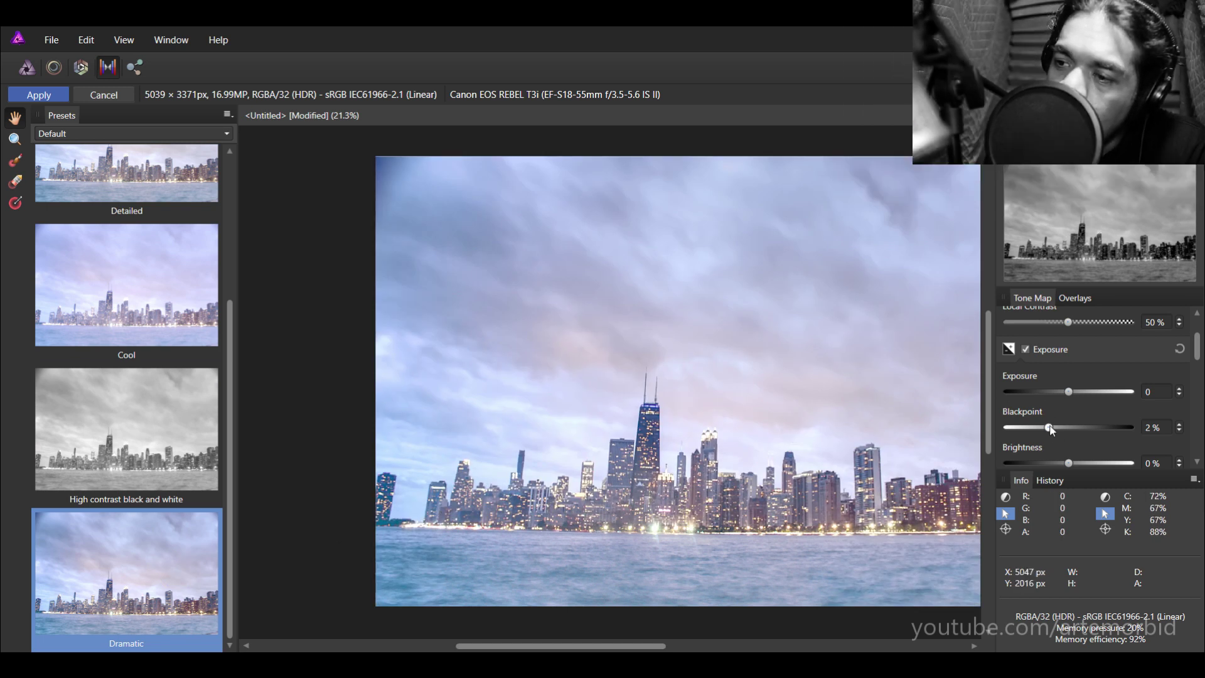
pyautogui.moveTo(1052, 429); pyautogui.dragTo(1080, 432)
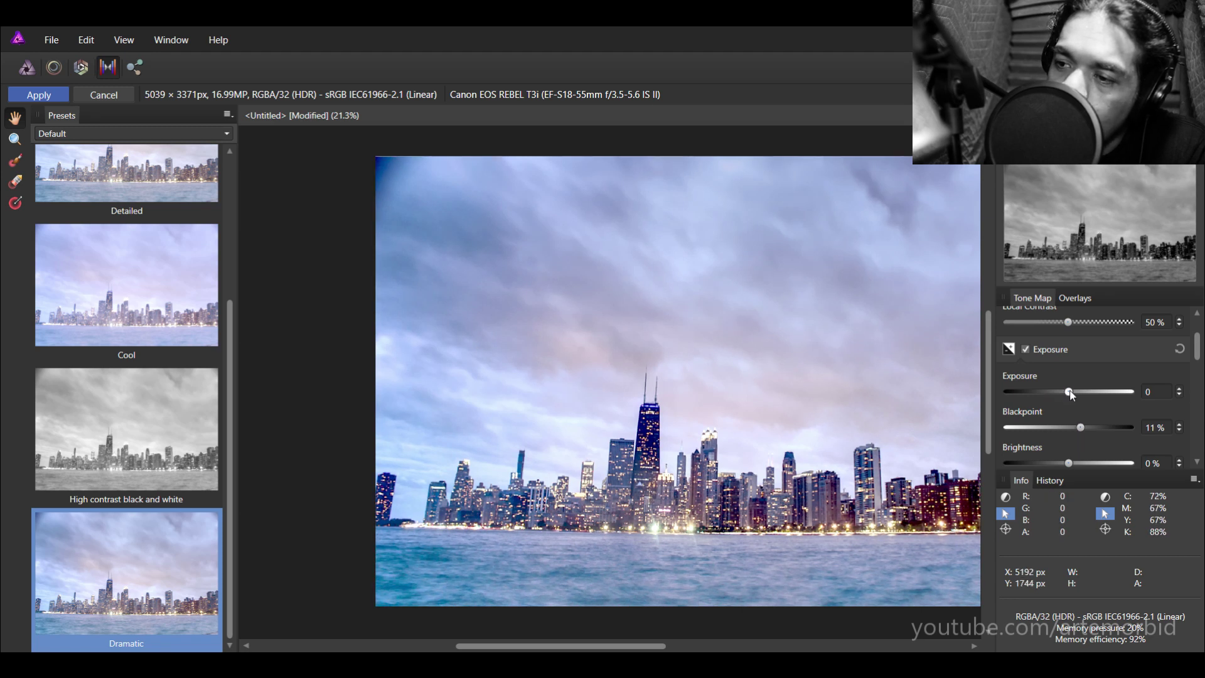
pyautogui.moveTo(1068, 391); pyautogui.dragTo(1057, 392)
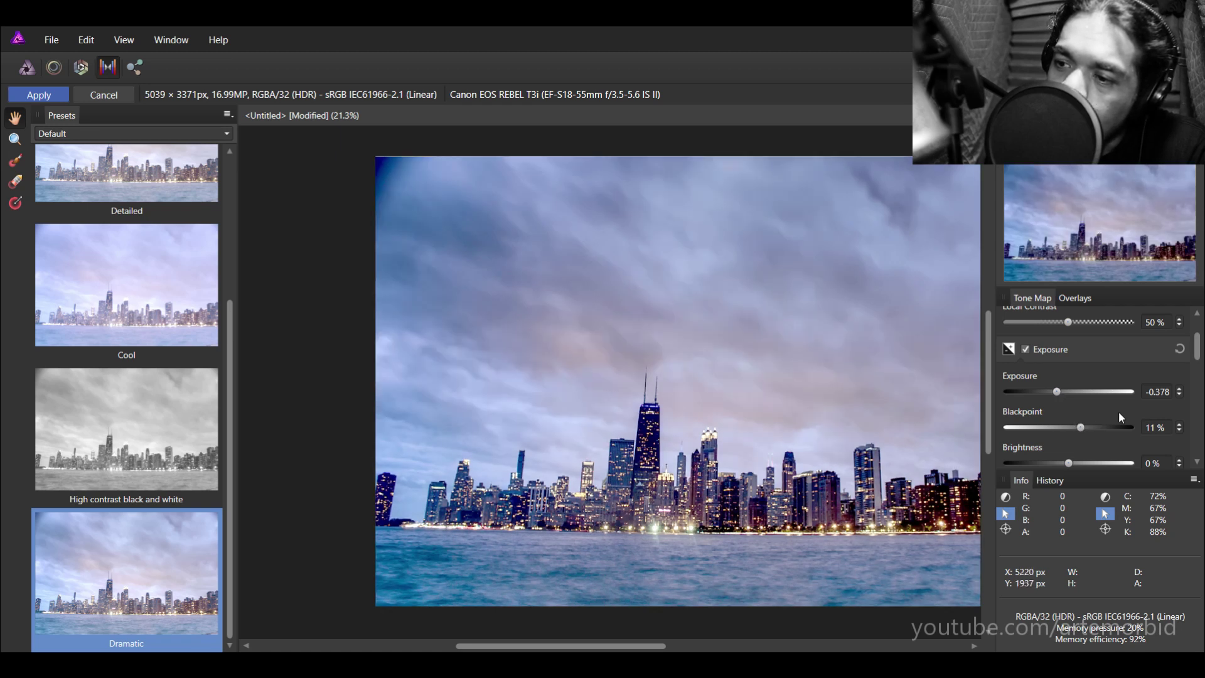
pyautogui.moveTo(1080, 428); pyautogui.dragTo(1075, 468)
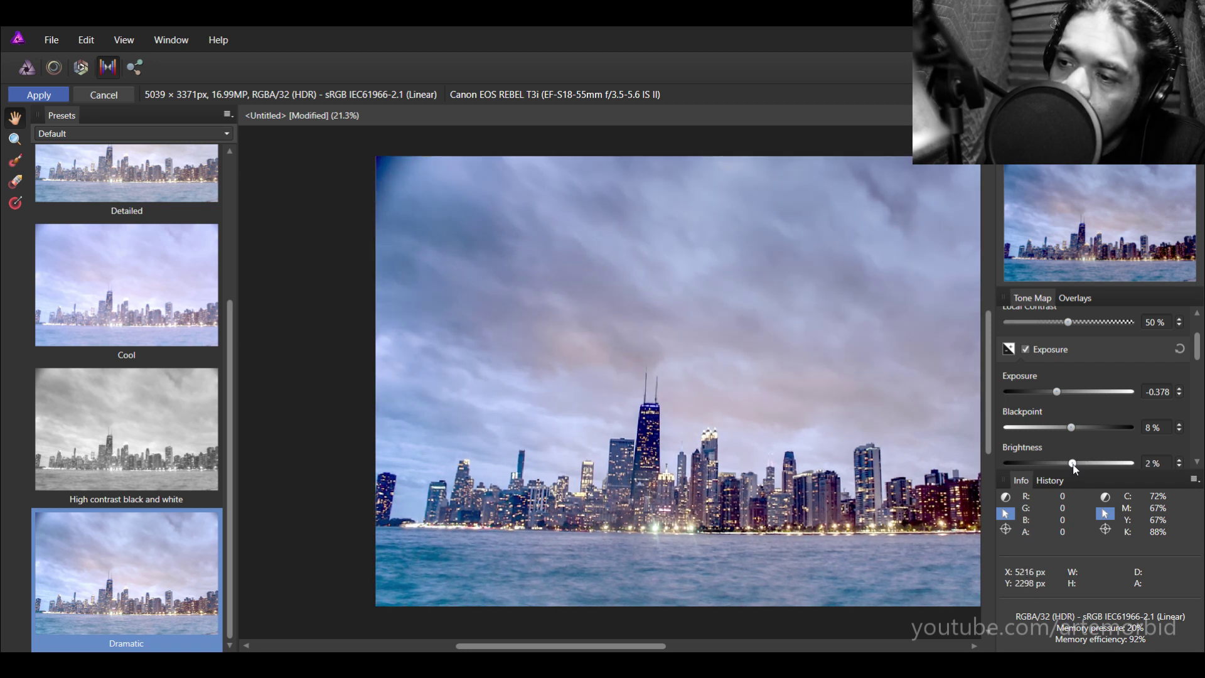
# - Shape the tone curve into an S: lift a midtone point, pull a shadow point down
pyautogui.scroll(-1, 1191, 422)
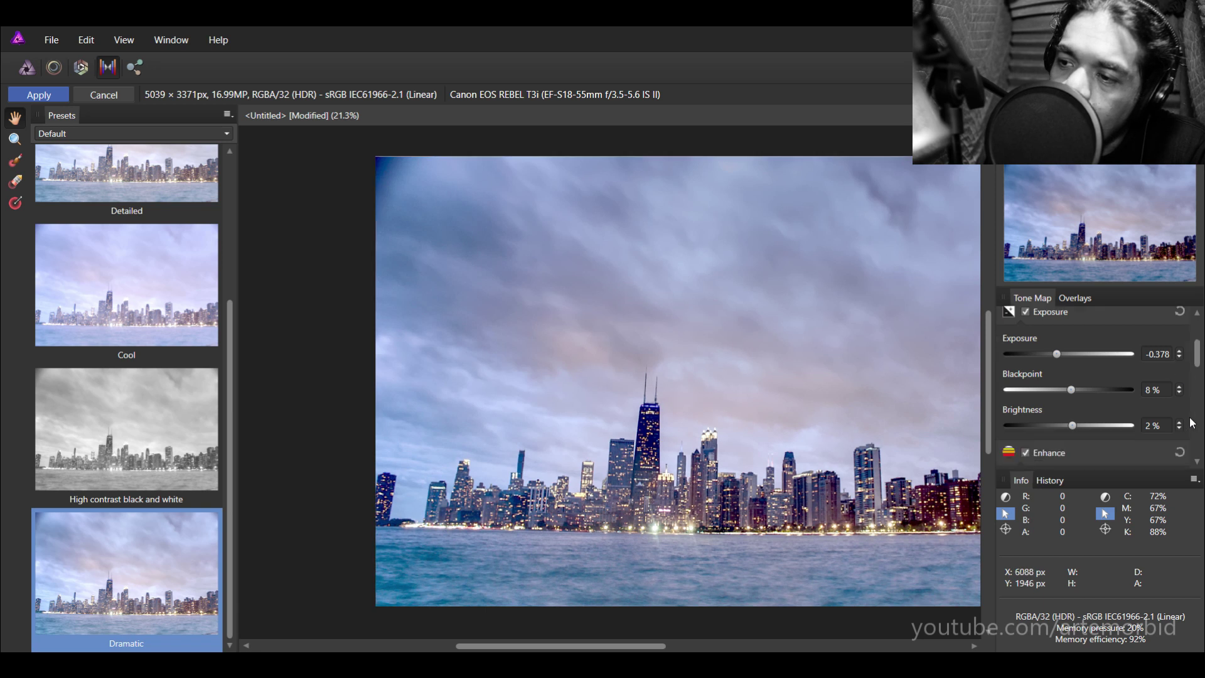
pyautogui.scroll(-1, 1191, 422)
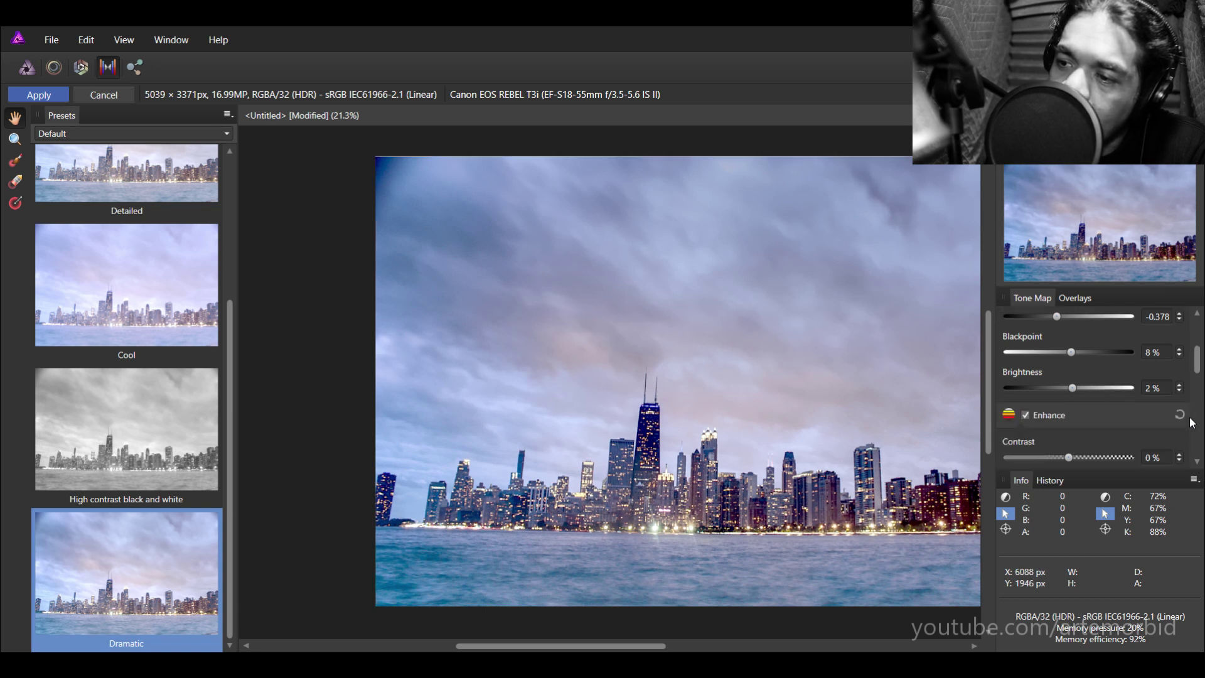
pyautogui.scroll(-1, 1192, 422)
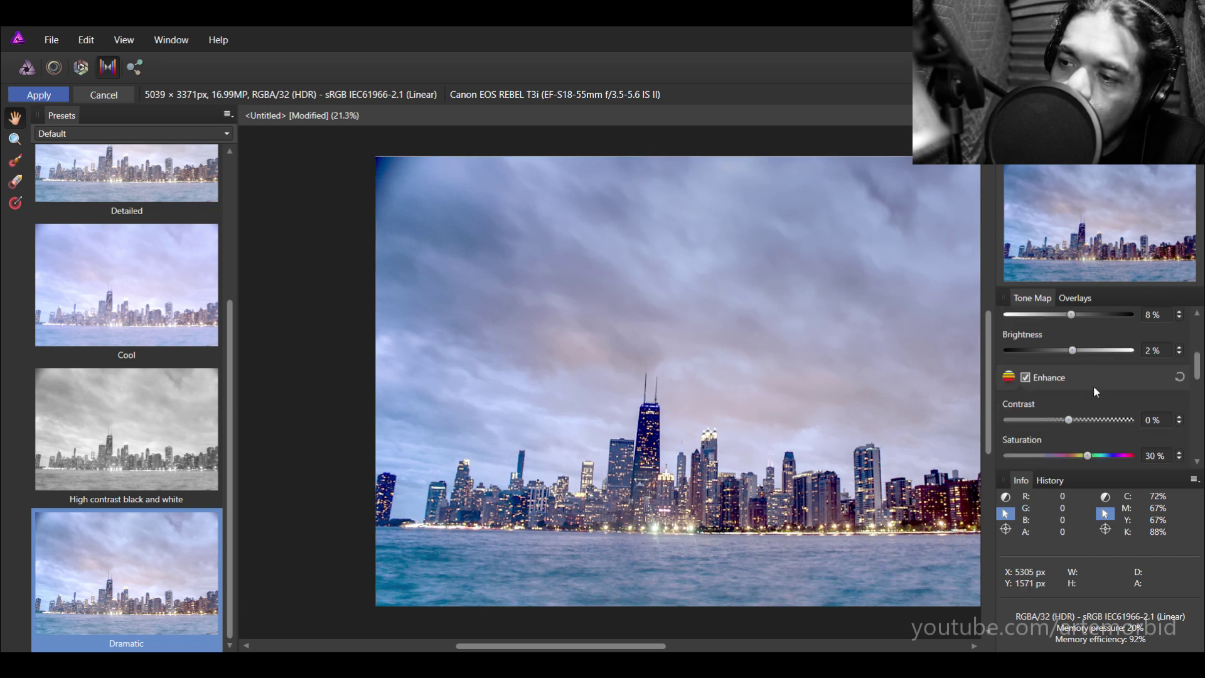
pyautogui.scroll(-4, 1088, 427)
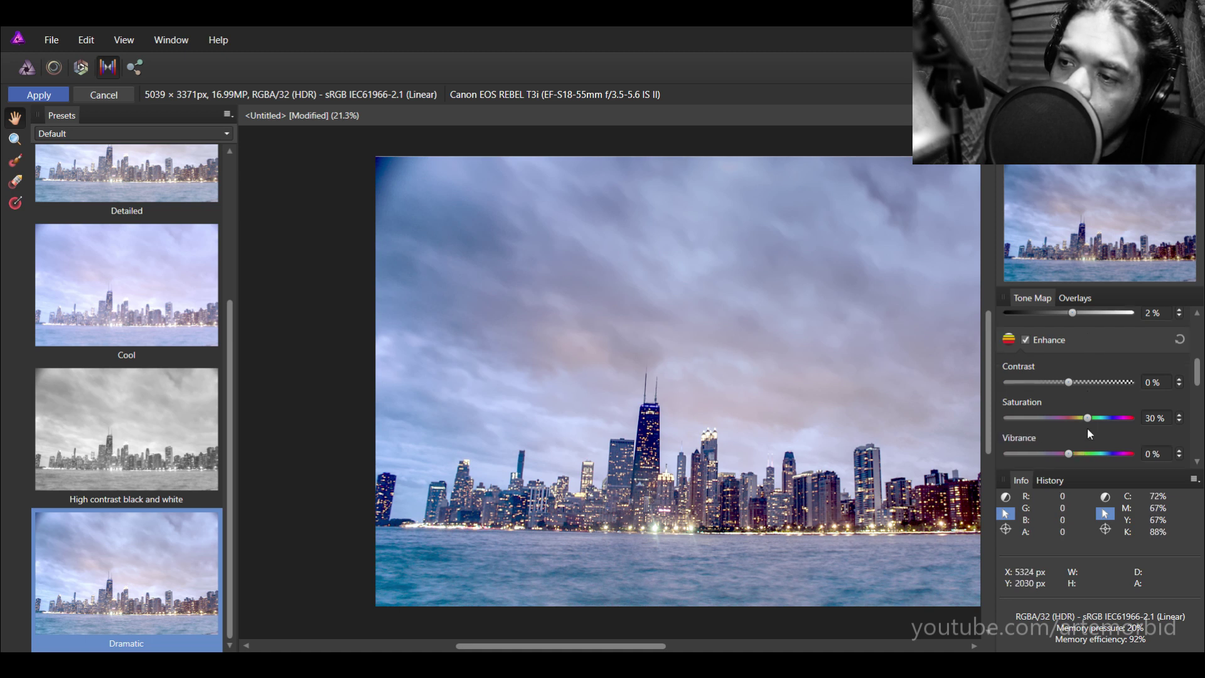
pyautogui.scroll(-3, 1088, 427)
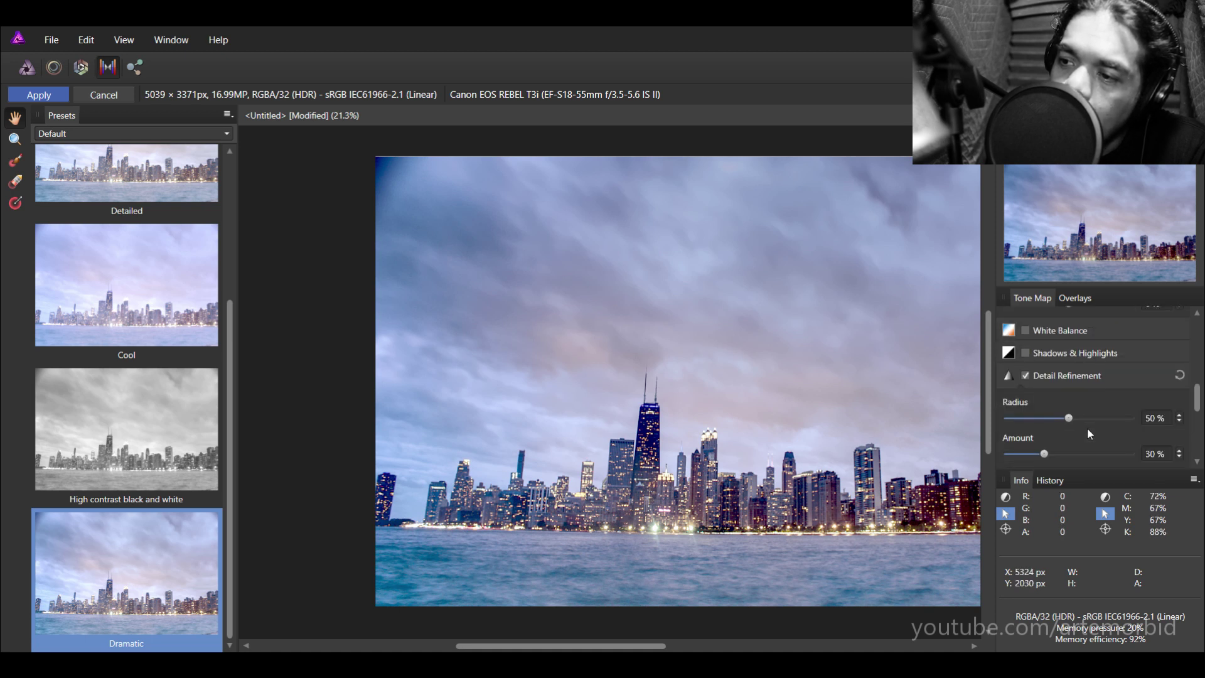
pyautogui.scroll(-3, 1087, 428)
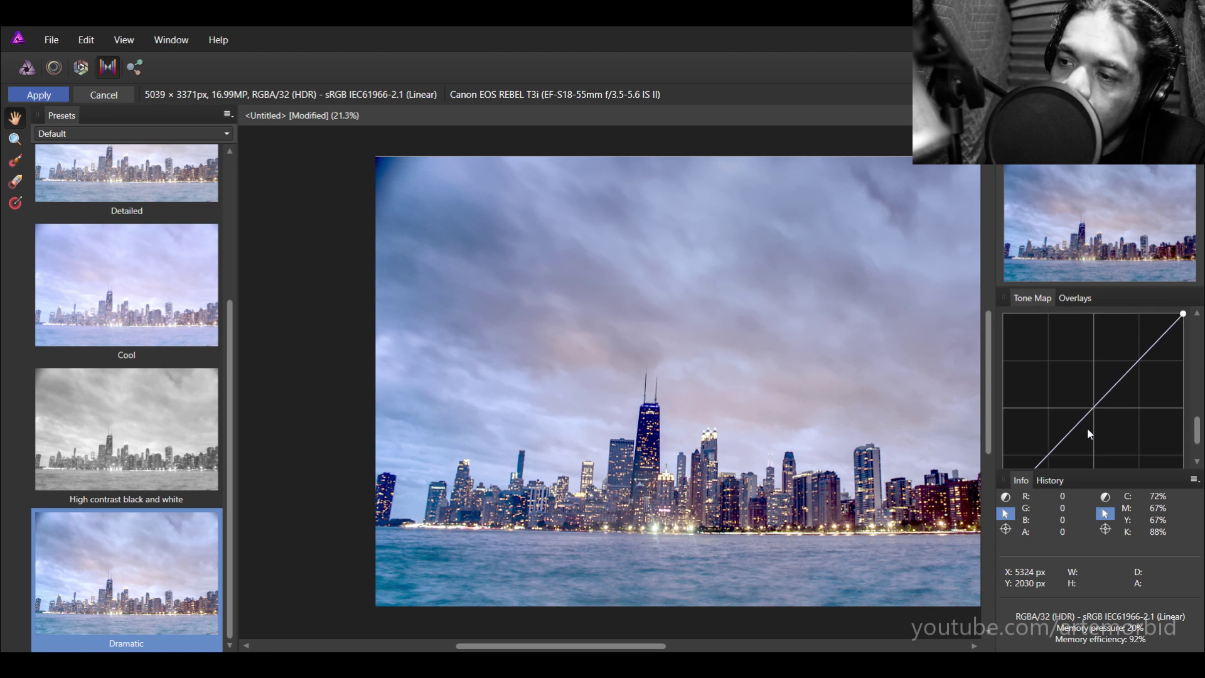
pyautogui.click(1137, 360)
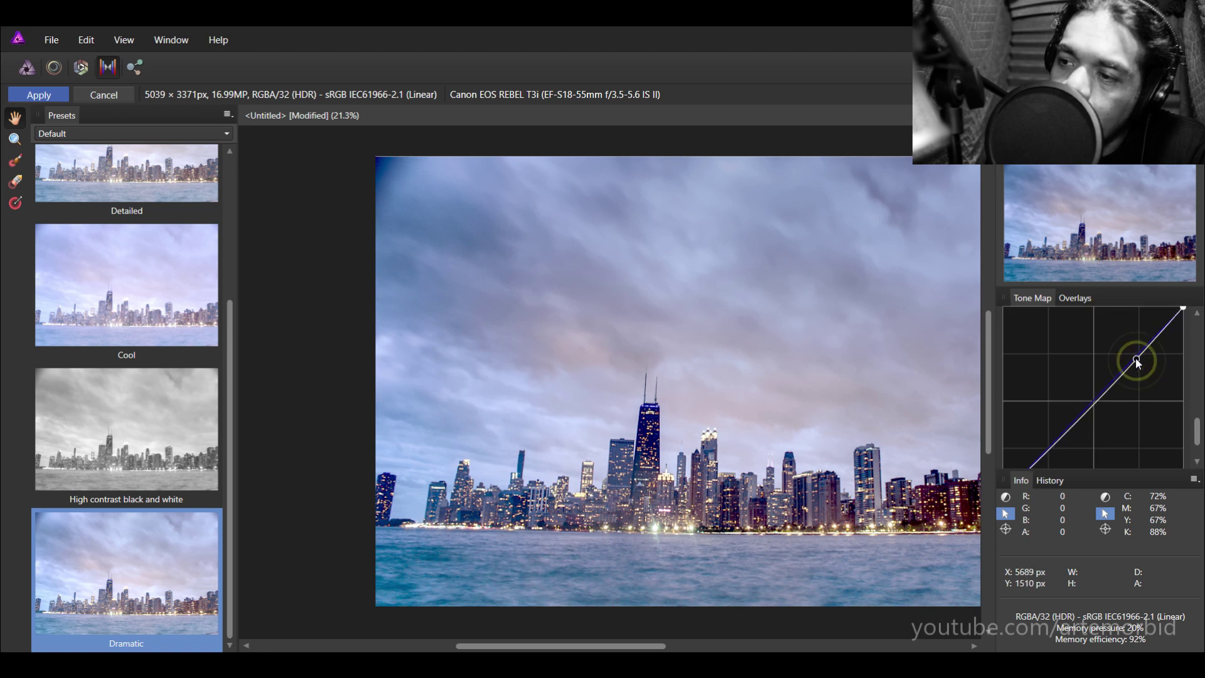
pyautogui.moveTo(1136, 361); pyautogui.dragTo(1129, 351)
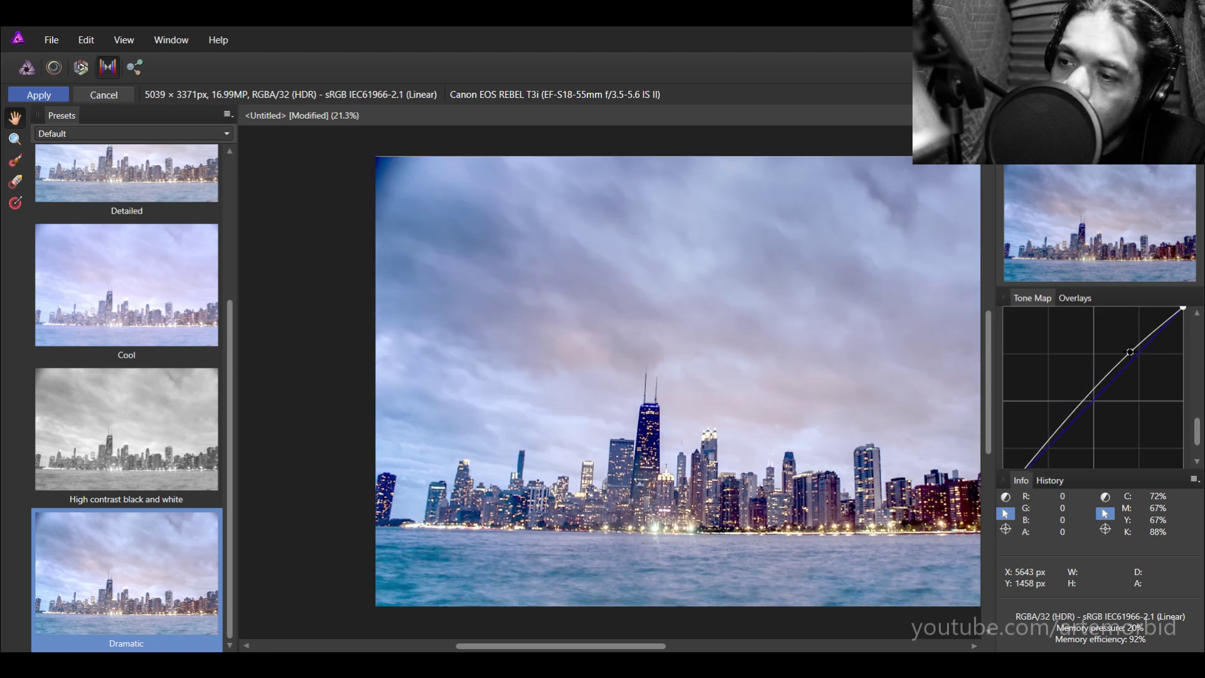
pyautogui.moveTo(1059, 429); pyautogui.dragTo(1064, 437)
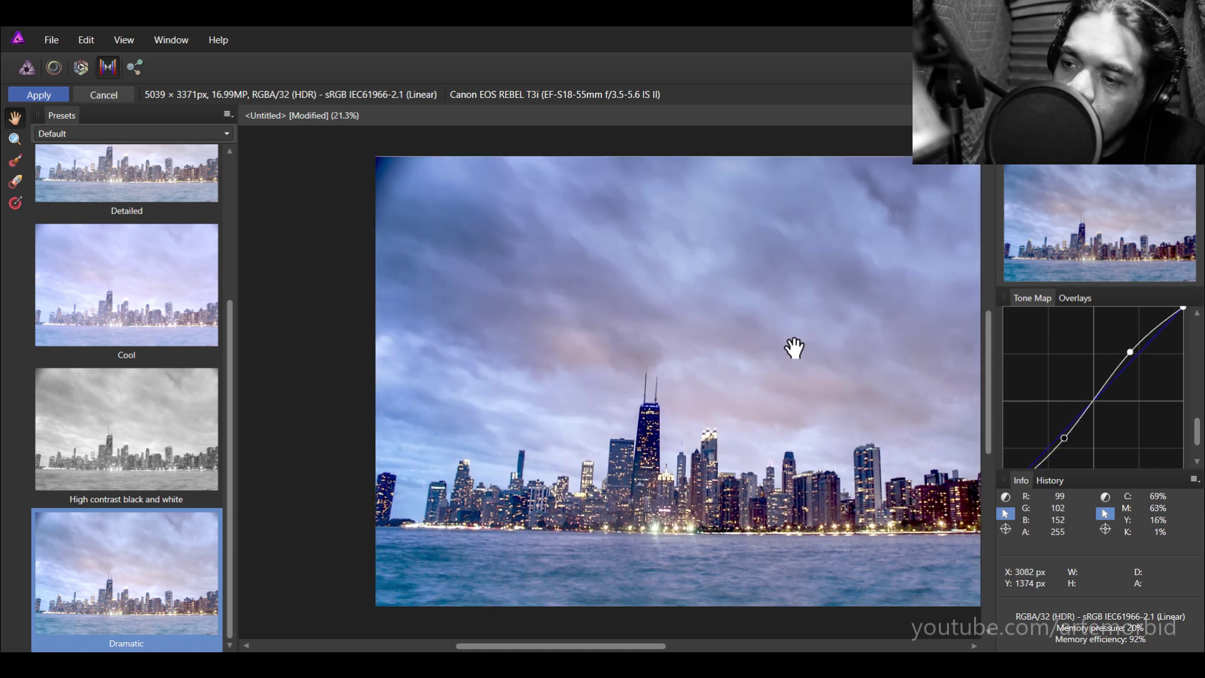
pyautogui.moveTo(702, 368); pyautogui.dragTo(589, 374)
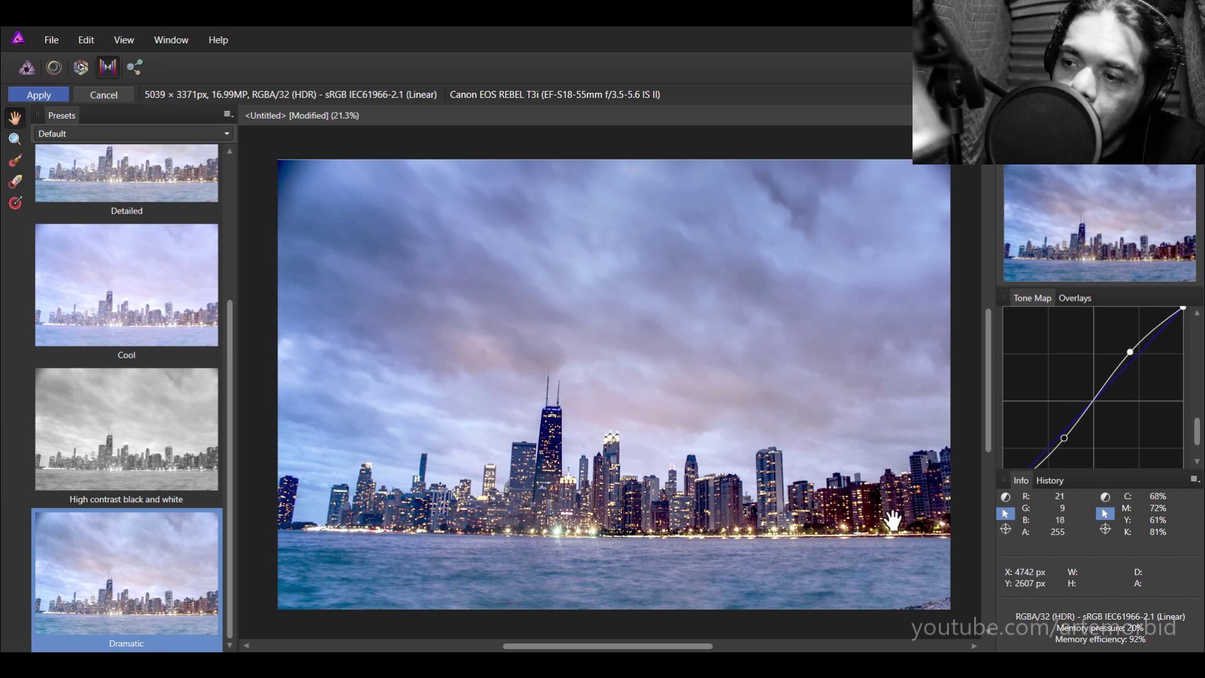
# - Test High contrast black and white with an S-curve, then revert to the Dramatic preset
pyautogui.click(120, 440)
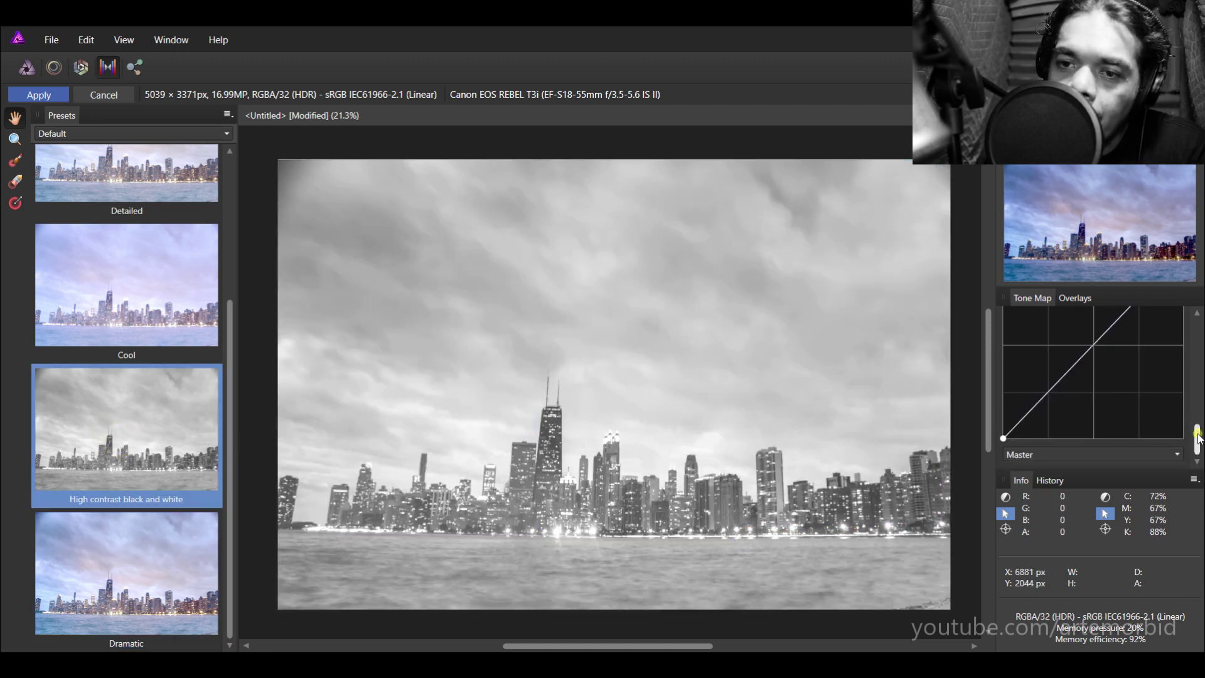
pyautogui.scroll(2, 1197, 433)
pyautogui.moveTo(1124, 376); pyautogui.dragTo(1117, 351)
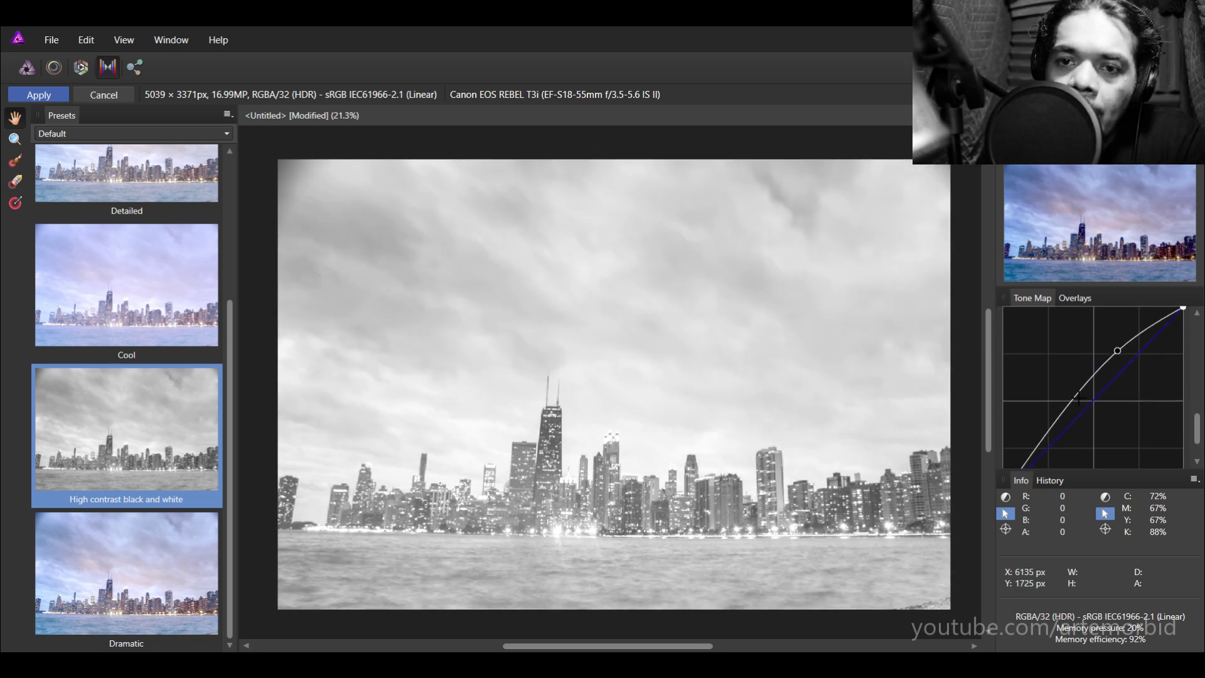
pyautogui.moveTo(1052, 425); pyautogui.dragTo(1063, 442)
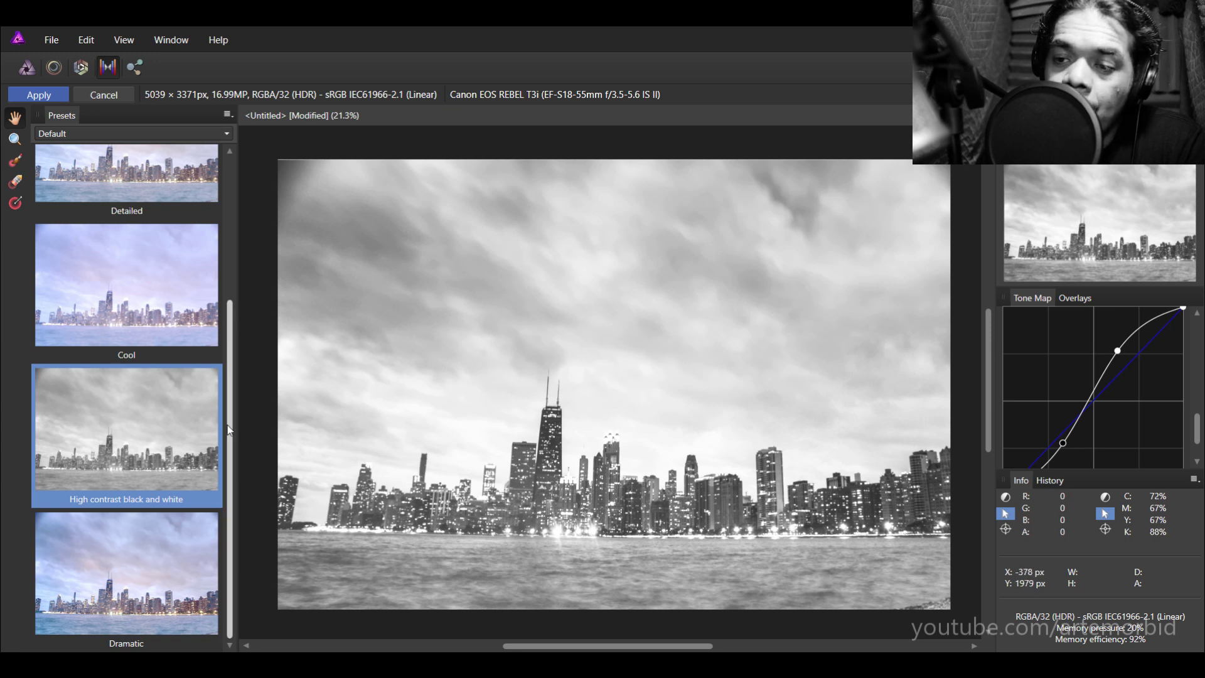
pyautogui.click(191, 579)
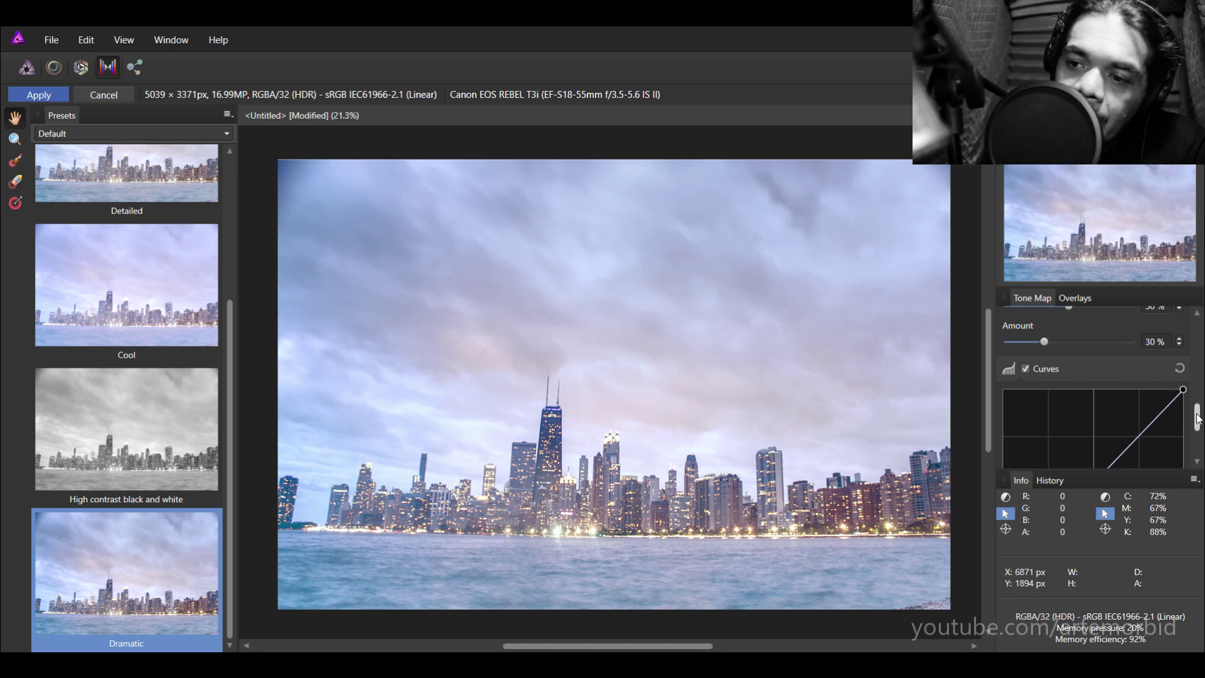
# - Raise a midtone point and lower a shadow point on the Dramatic tone curve
pyautogui.moveTo(1198, 420); pyautogui.dragTo(1197, 434)
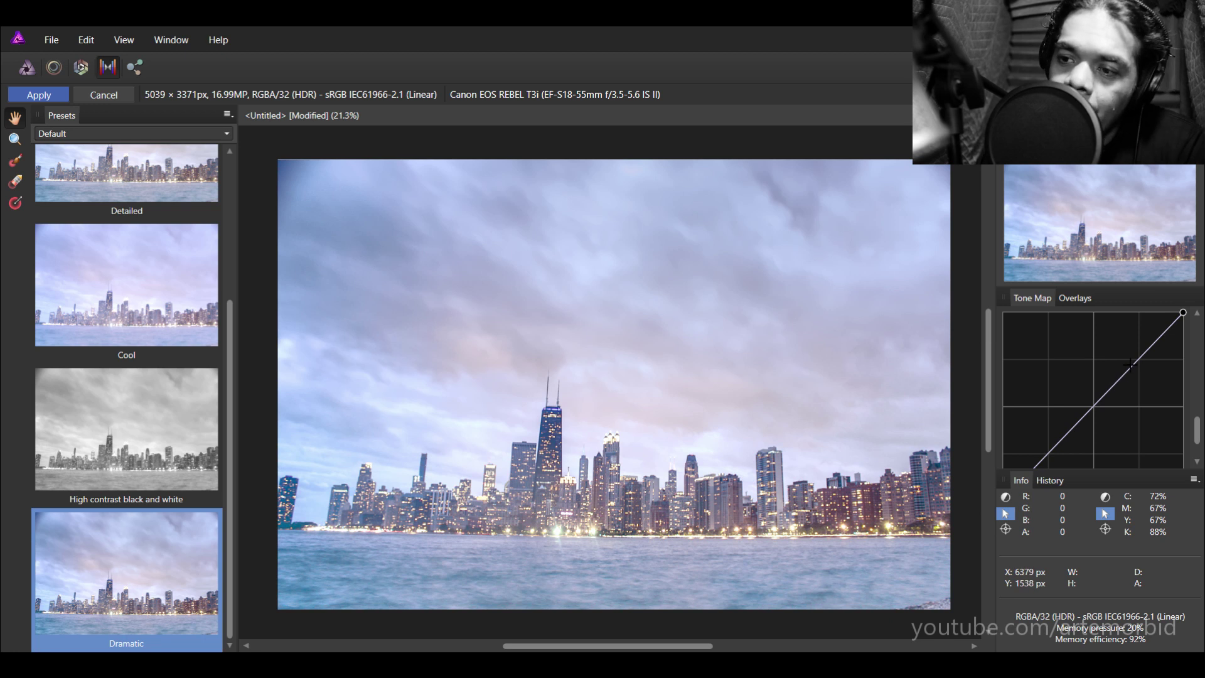
pyautogui.moveTo(1138, 362); pyautogui.dragTo(1128, 349)
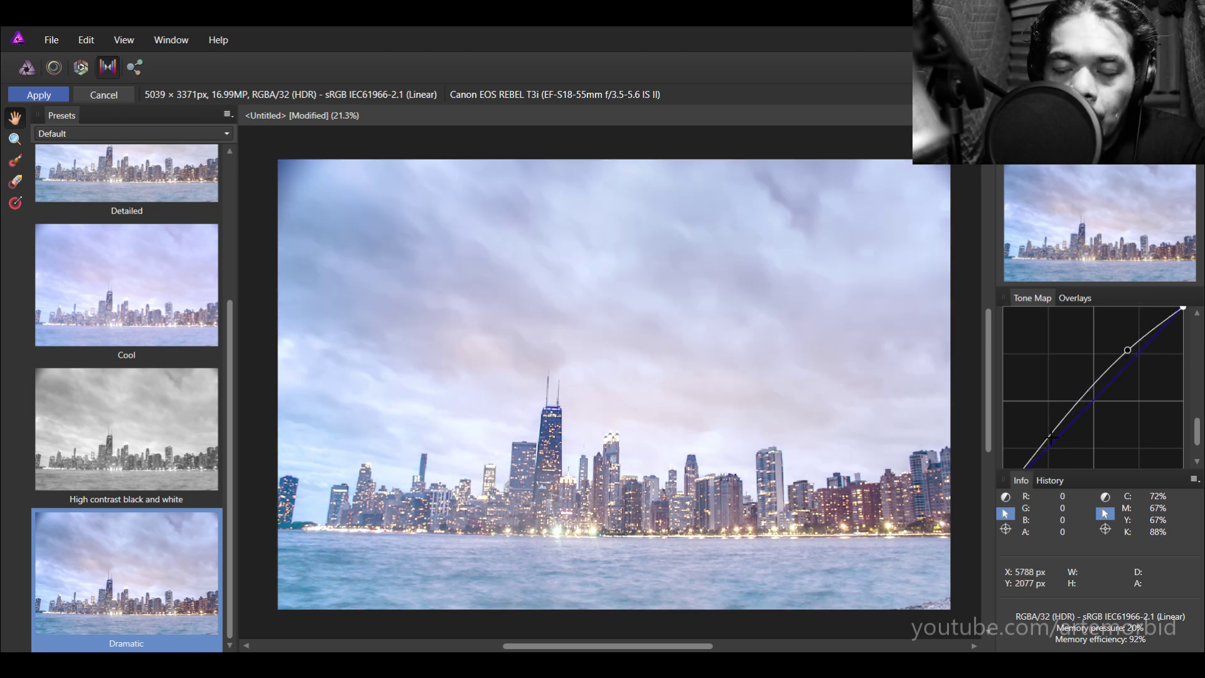
pyautogui.moveTo(1049, 437); pyautogui.dragTo(1057, 460)
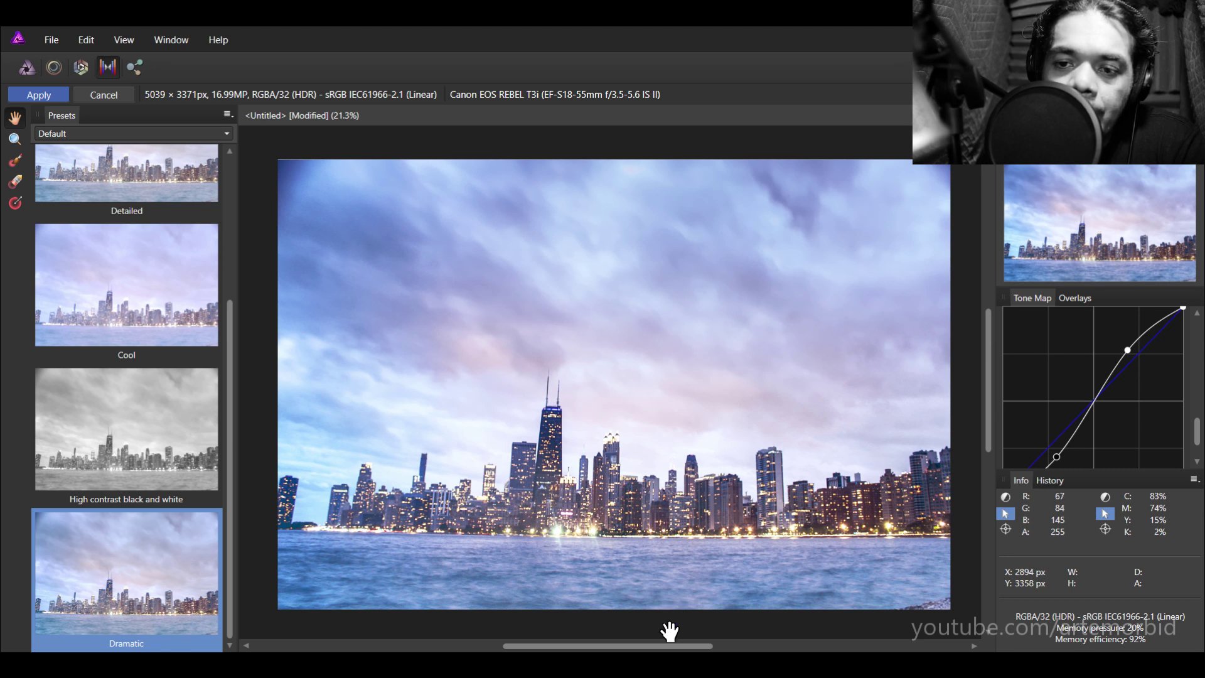
# - Apply the tone mapping to return to the Photo persona
pyautogui.moveTo(673, 647)
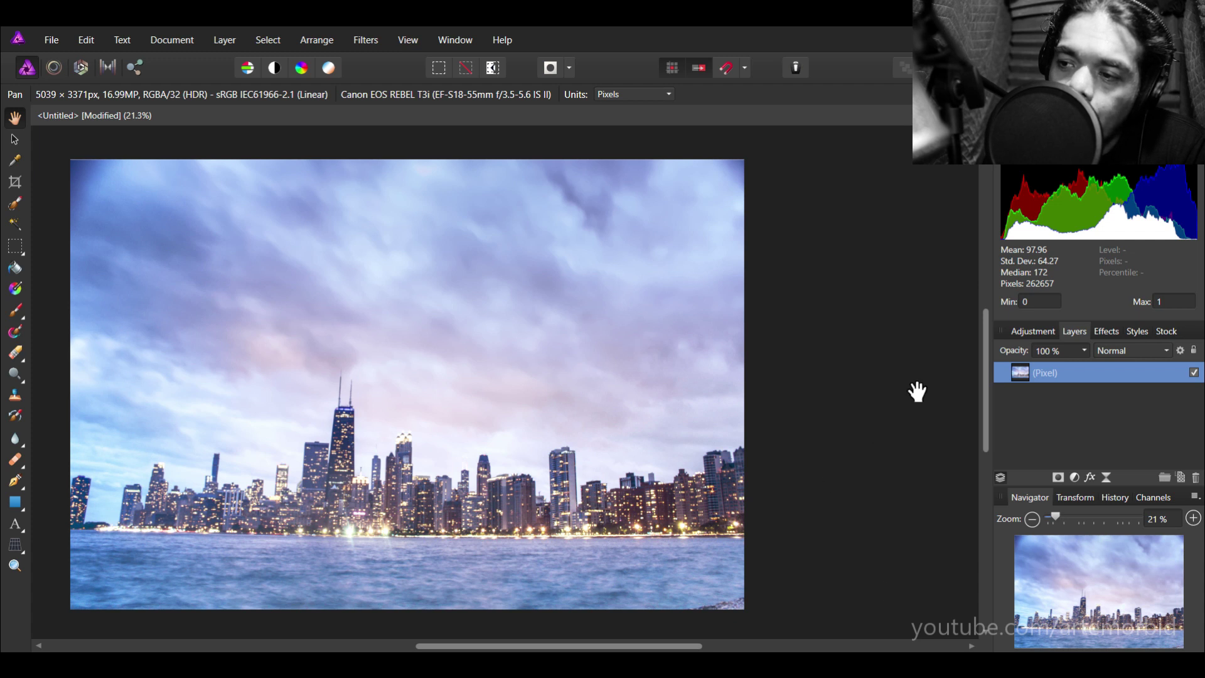
# - Crop away sky and water to a 5039 × 2541 px panoramic frame
pyautogui.click(1035, 334)
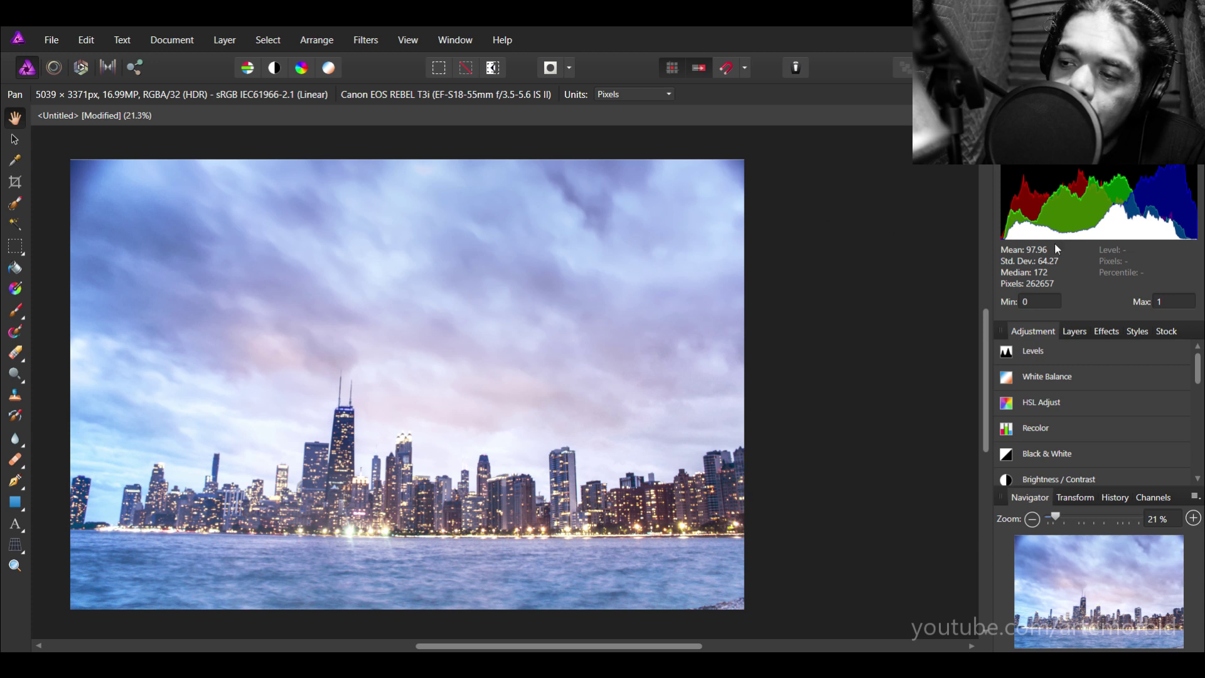
pyautogui.press('c')
pyautogui.scroll(-3, 1034, 440)
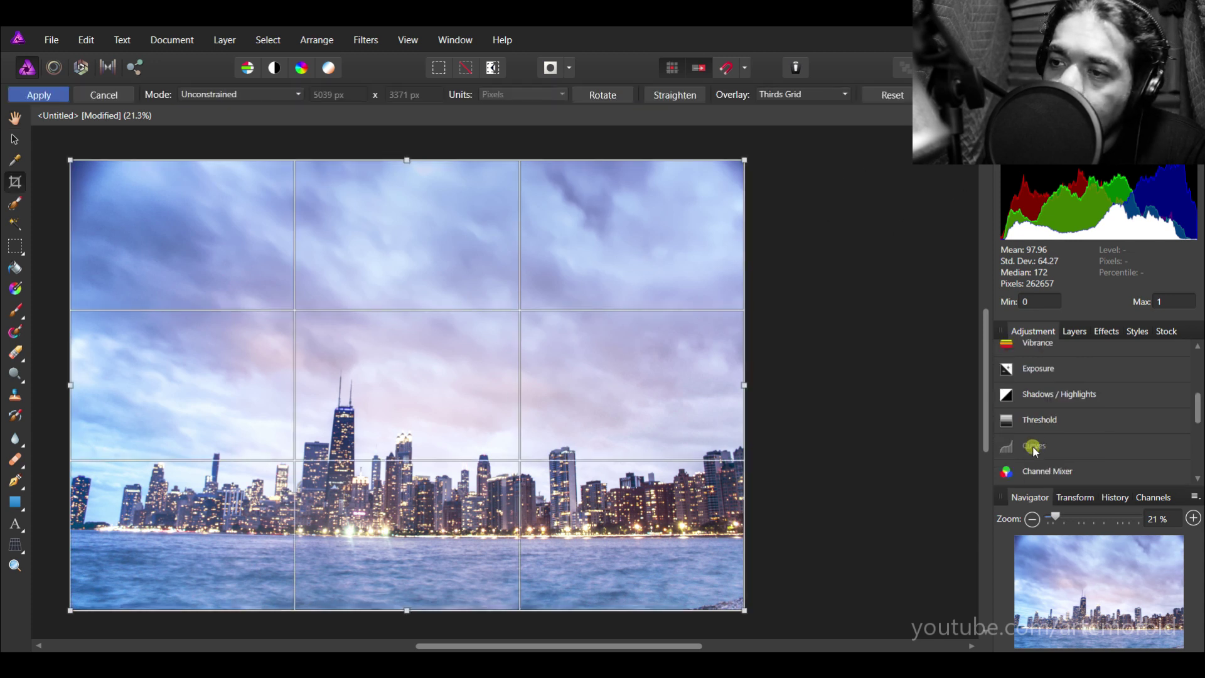
pyautogui.click(1033, 446)
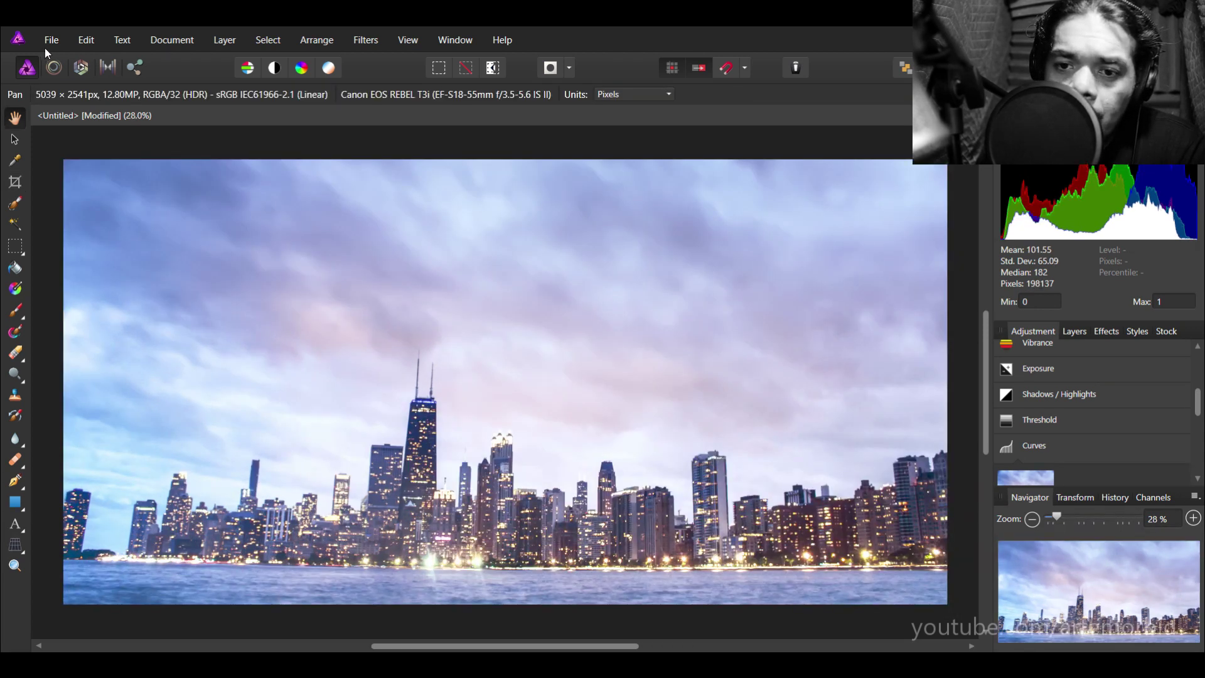
# - Bring up File > Export with JPEG at best quality, quality 100
pyautogui.click(47, 43)
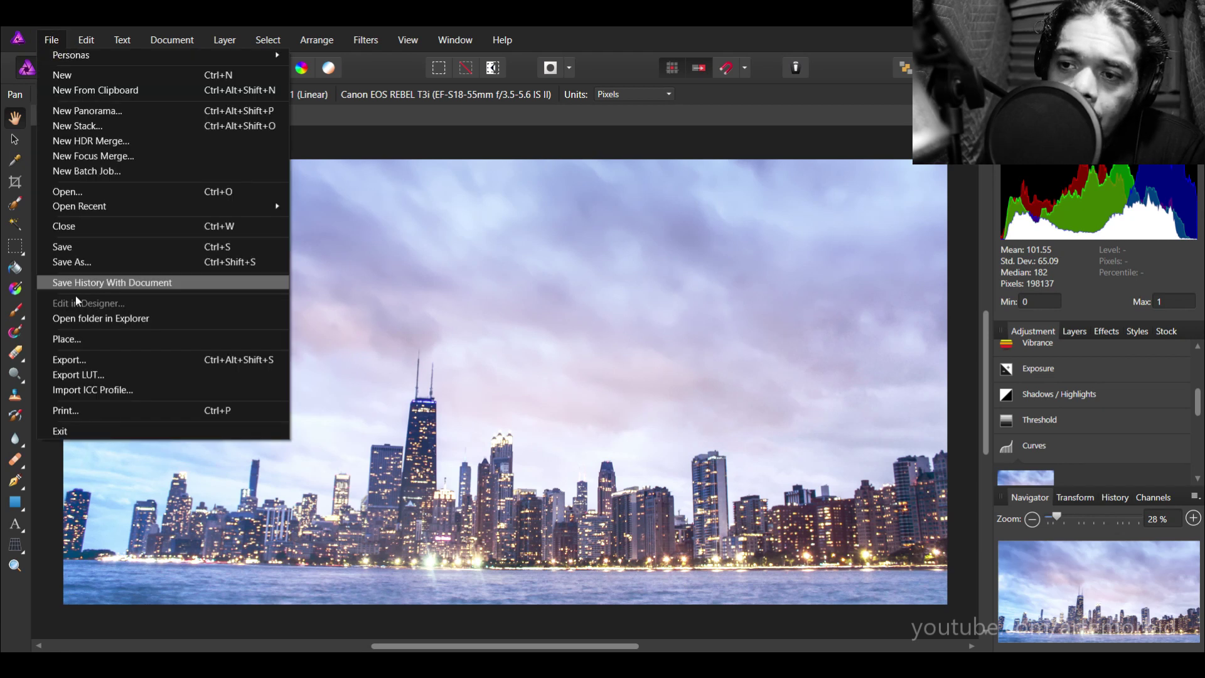
pyautogui.click(81, 359)
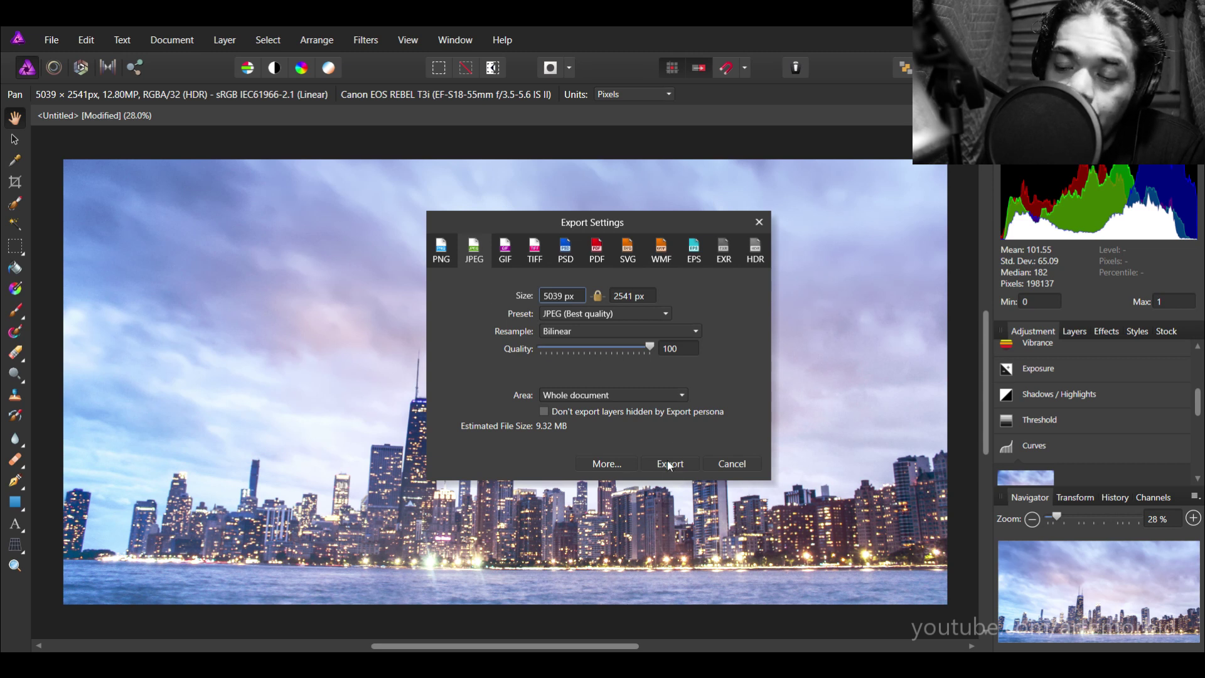
# - Save the JPEG as 'HDR' in the Skyline storm HDR 9-22-2019 folder
pyautogui.click(669, 464)
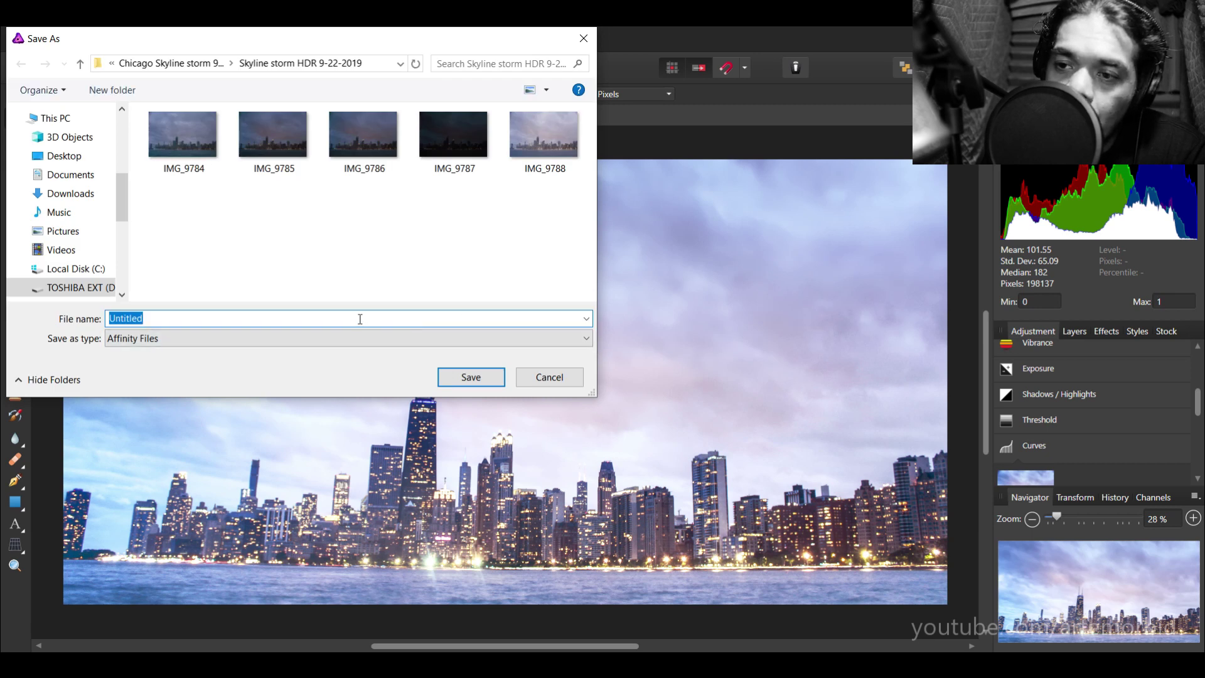
pyautogui.write('HDR')
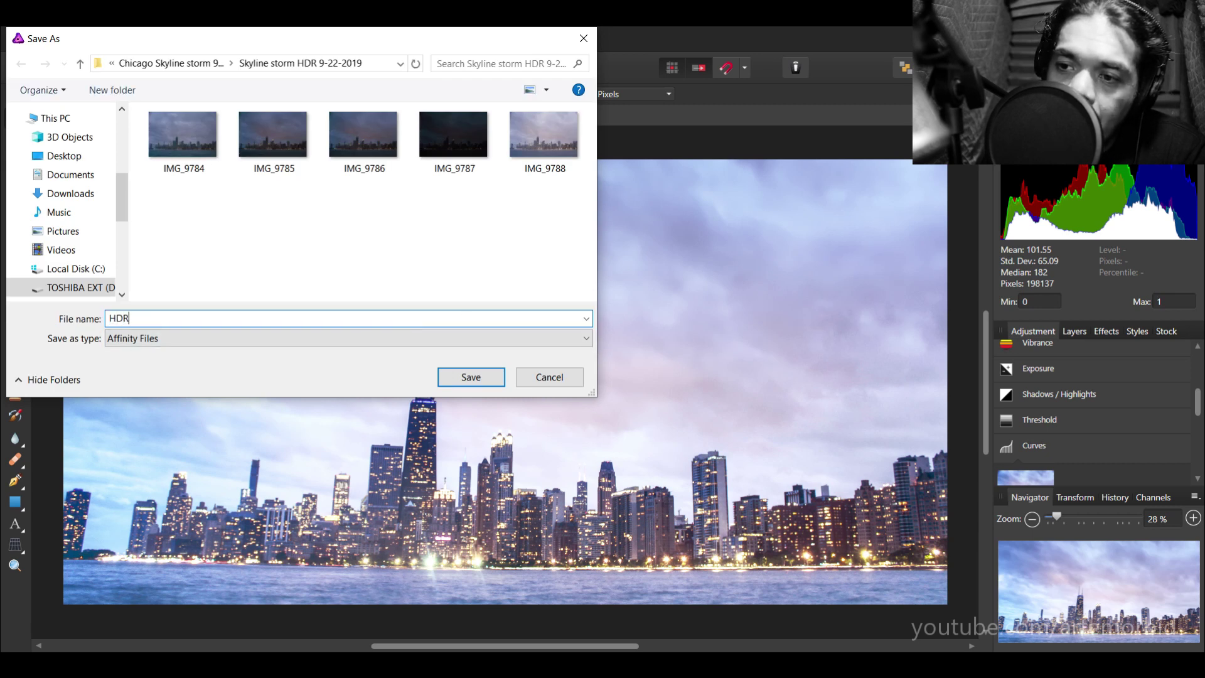
pyautogui.click(483, 384)
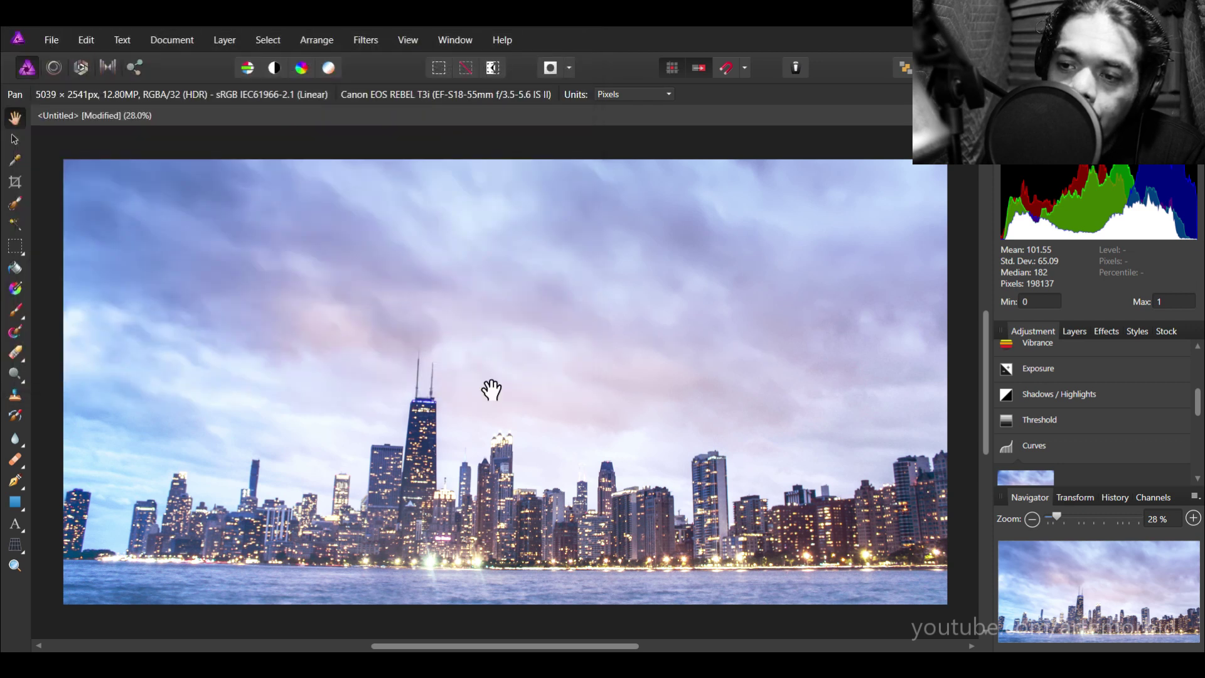